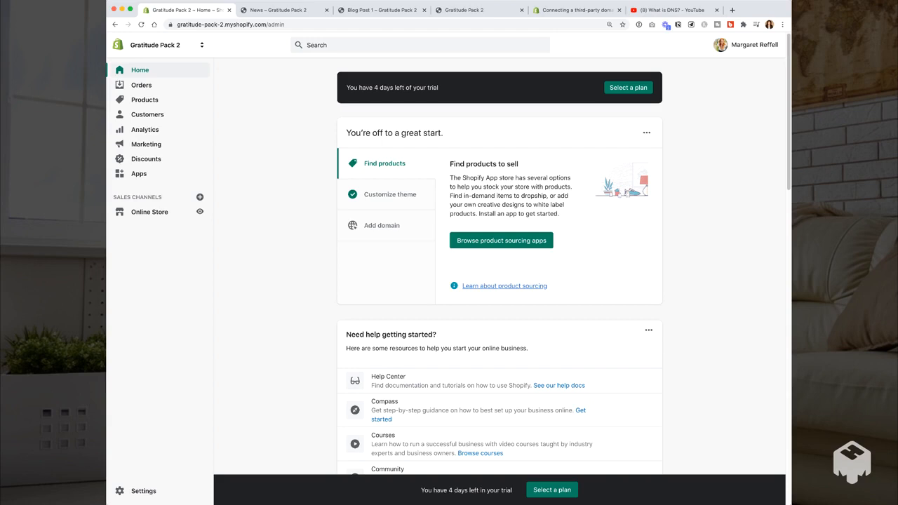
Close the YouTube tab and open the online store's home page in the theme editor by way of the storefront preview.
{"action": "left_click", "coordinate": [716, 10]}
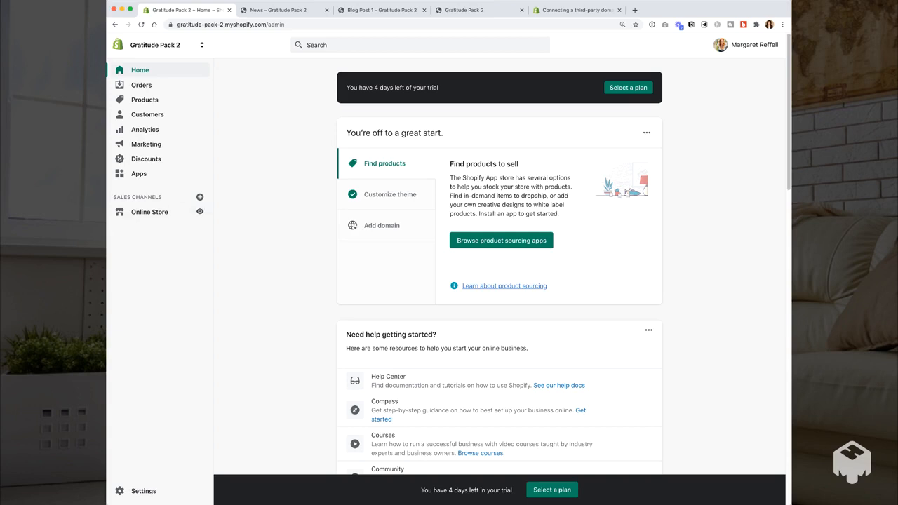
{"action": "left_click", "coordinate": [200, 211]}
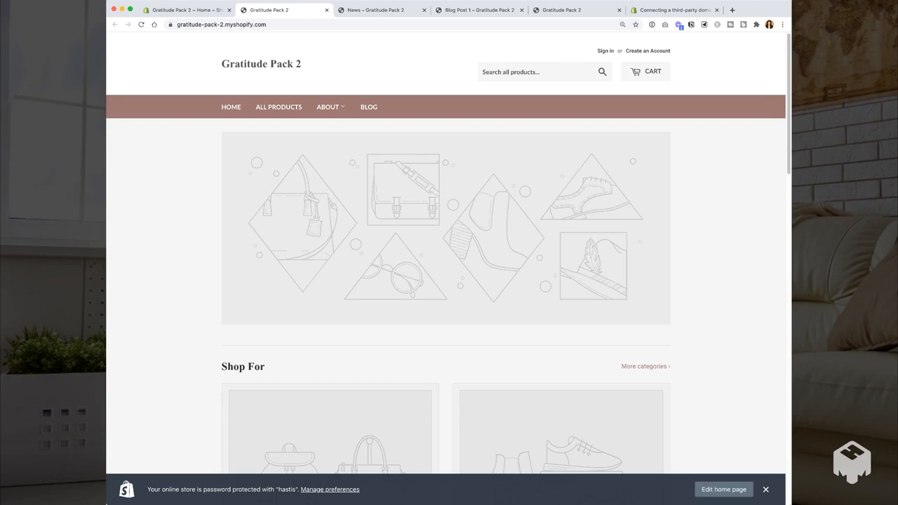
{"action": "left_click", "coordinate": [723, 490]}
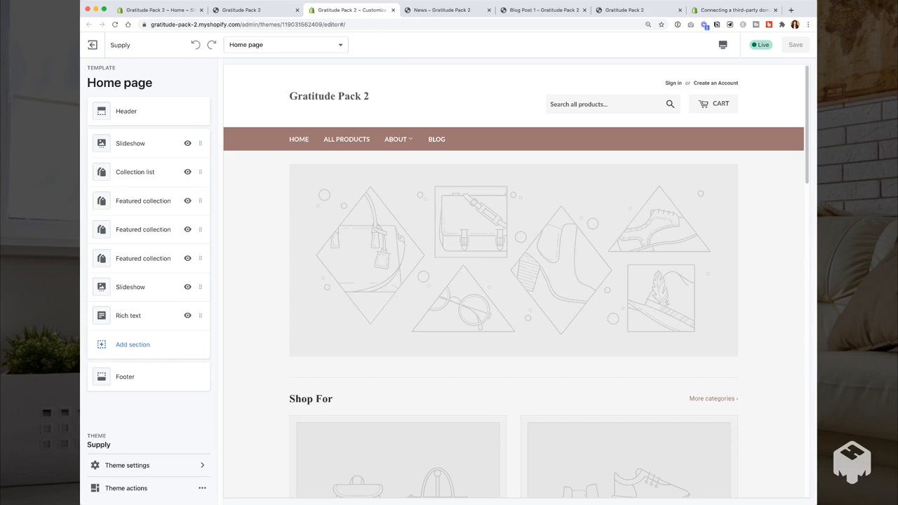
Review the home page preview from the header through the collections and brand text down to the footer.
{"action": "scroll", "coordinate": [514, 281], "scroll_direction": "down", "scroll_amount": 4}
{"action": "scroll", "coordinate": [513, 280], "scroll_direction": "up", "scroll_amount": 4}
{"action": "scroll", "coordinate": [513, 281], "scroll_direction": "down", "scroll_amount": 4}
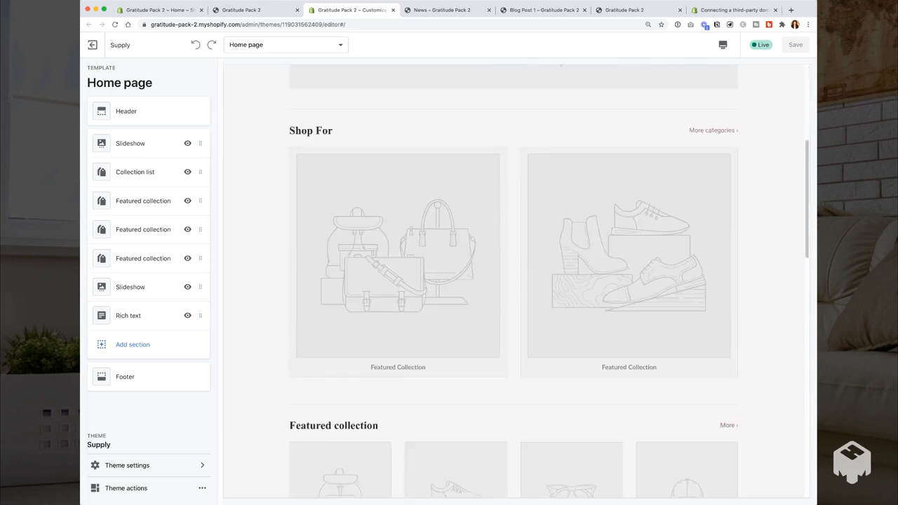
{"action": "scroll", "coordinate": [513, 280], "scroll_direction": "down", "scroll_amount": 3}
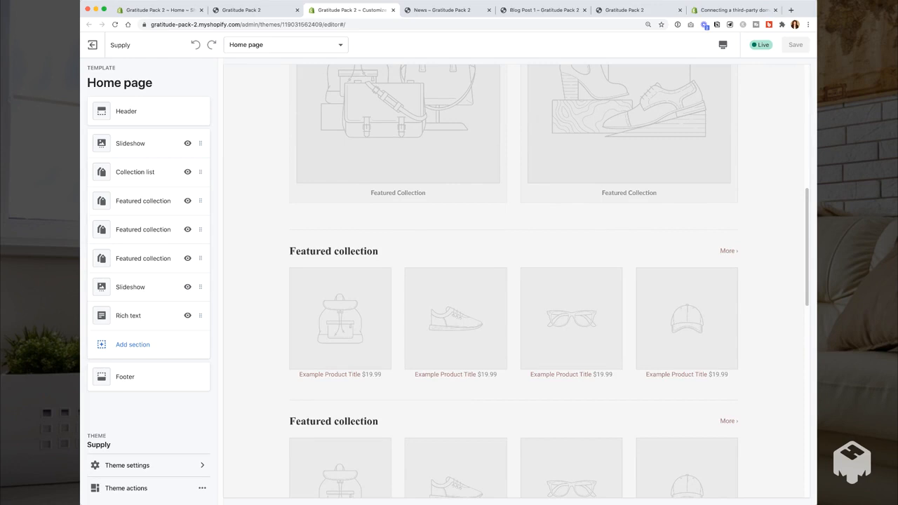
{"action": "scroll", "coordinate": [514, 280], "scroll_direction": "down", "scroll_amount": 8}
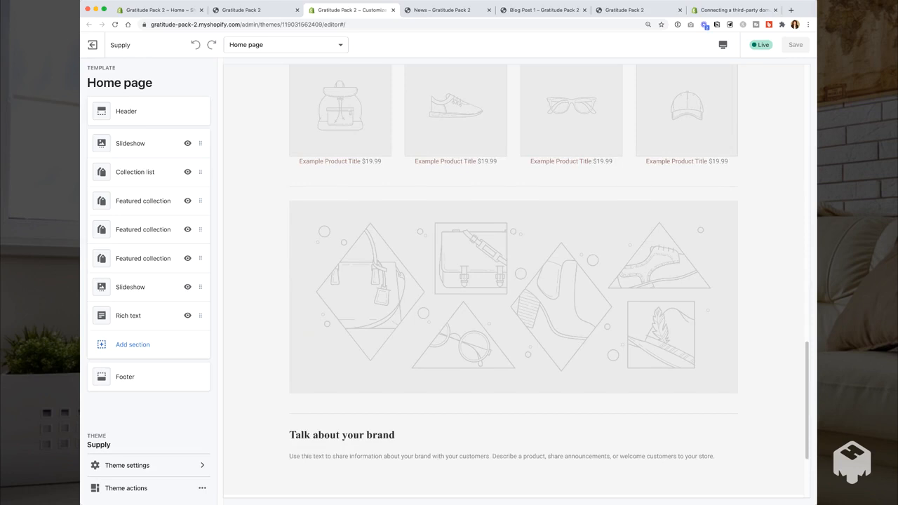
{"action": "scroll", "coordinate": [513, 281], "scroll_direction": "down", "scroll_amount": 2}
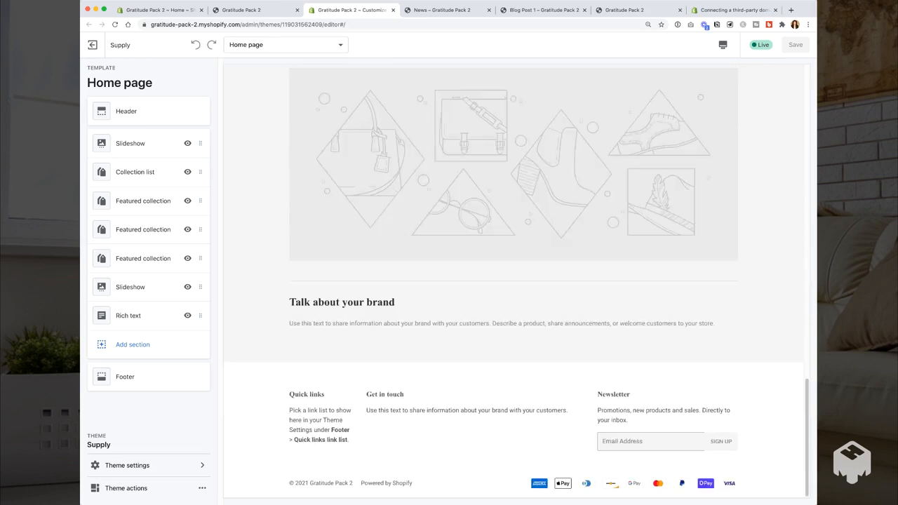
{"action": "scroll", "coordinate": [513, 281], "scroll_direction": "up", "scroll_amount": 15}
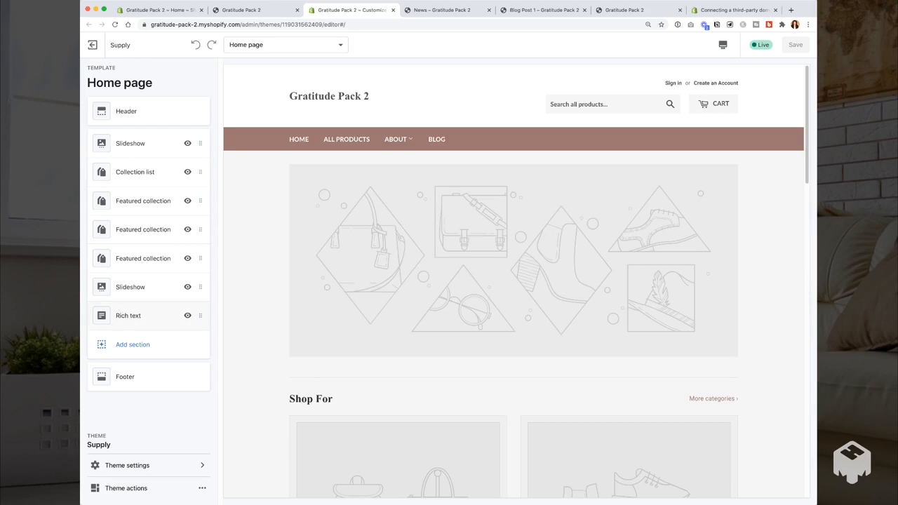
Enable Show announcement in the Header section and highlight the announcement text in the store preview.
{"action": "left_click", "coordinate": [127, 112]}
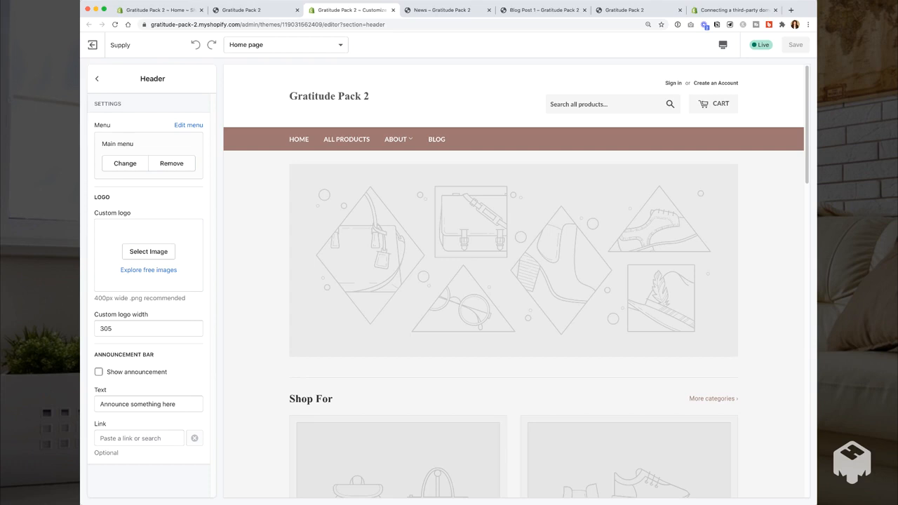
{"action": "left_click", "coordinate": [98, 372]}
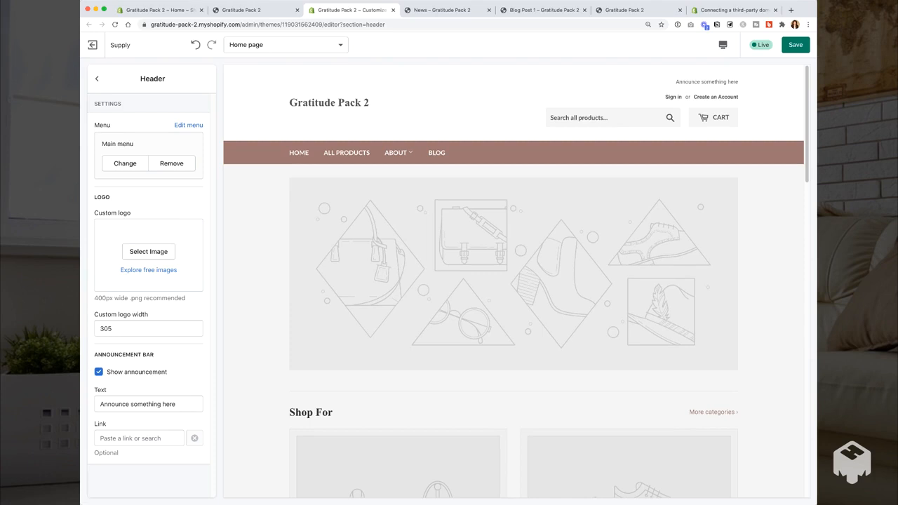
{"action": "left_click_drag", "start_coordinate": [675, 81], "coordinate": [738, 82]}
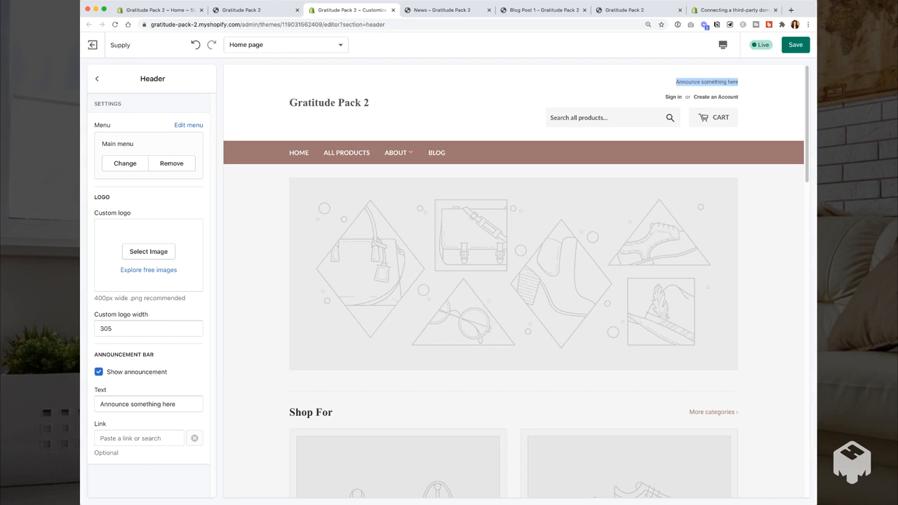
Disable Show announcement in the Header section and return to the home page section list.
{"action": "left_click", "coordinate": [98, 371]}
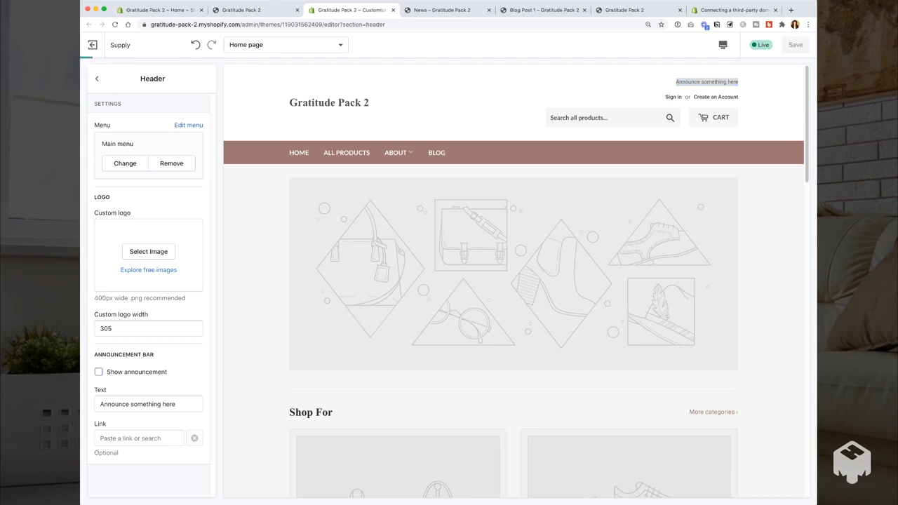
{"action": "key", "text": "Tab"}
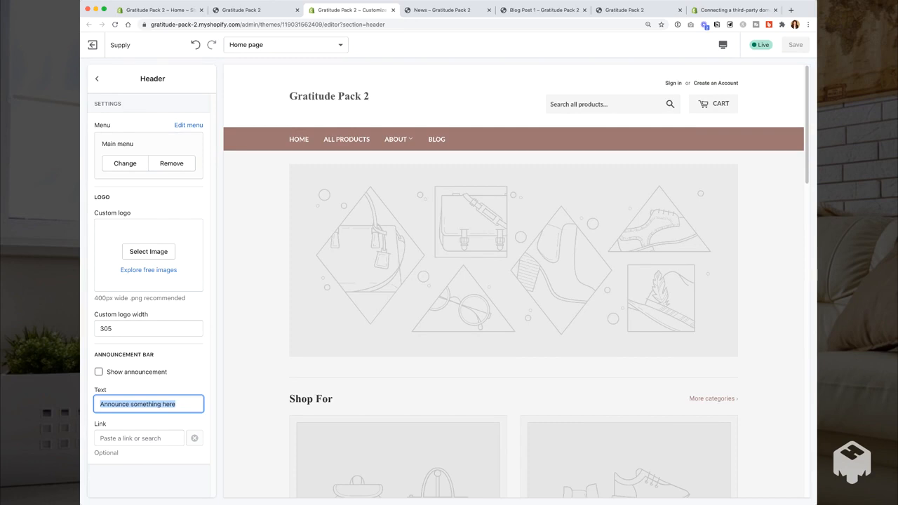
{"action": "left_click", "coordinate": [150, 481]}
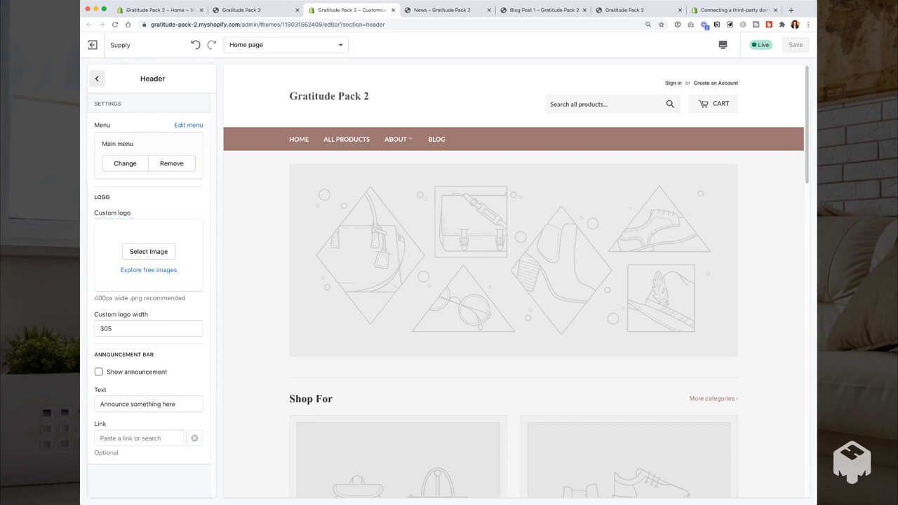
{"action": "left_click", "coordinate": [97, 78]}
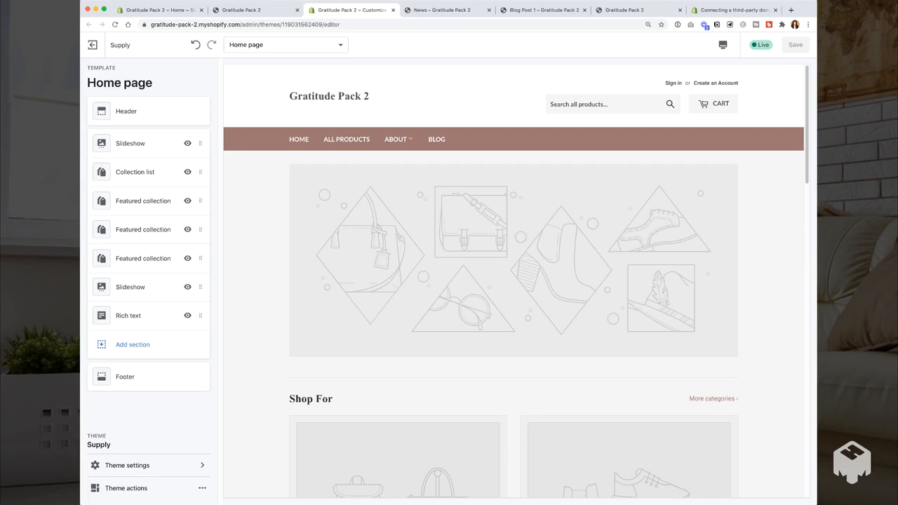
Add a second image slide to the upper Slideshow section and look at it in the store preview.
{"action": "scroll", "coordinate": [514, 281], "scroll_direction": "down", "scroll_amount": 2}
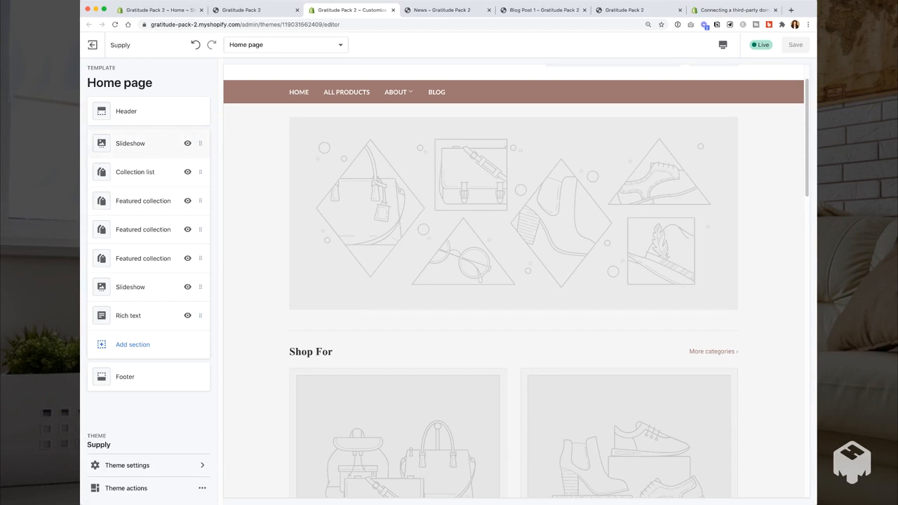
{"action": "left_click", "coordinate": [131, 143]}
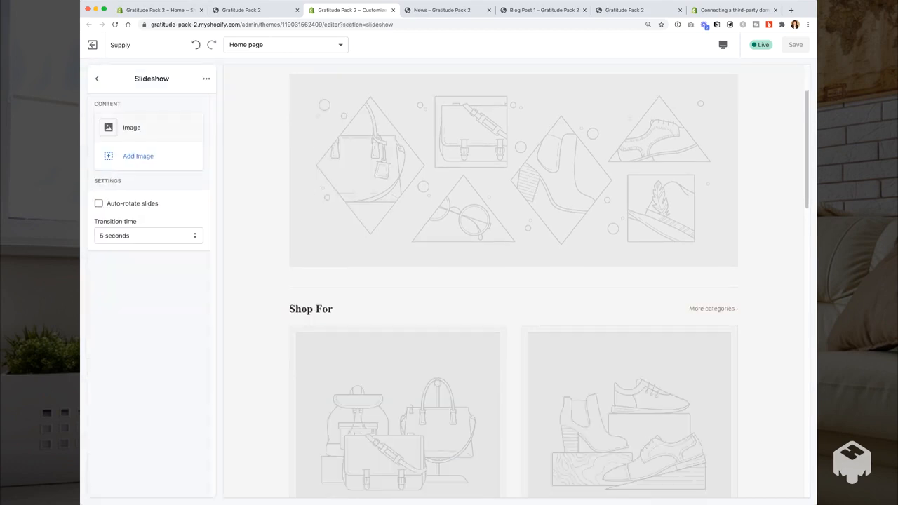
{"action": "left_click", "coordinate": [138, 155]}
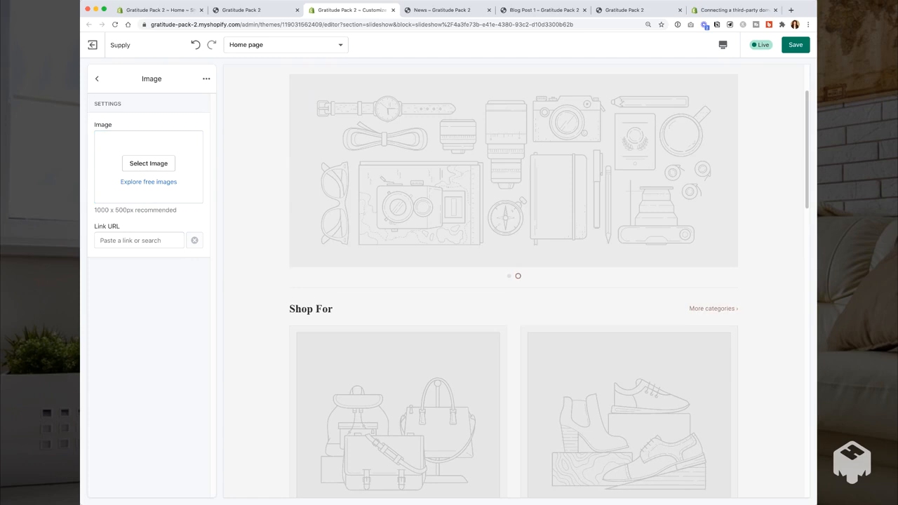
{"action": "scroll", "coordinate": [513, 281], "scroll_direction": "up", "scroll_amount": 2}
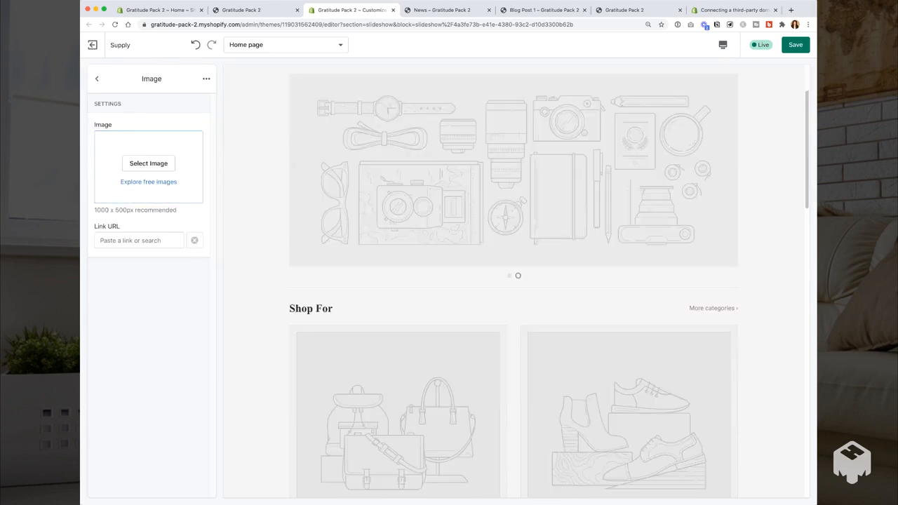
{"action": "scroll", "coordinate": [514, 281], "scroll_direction": "up", "scroll_amount": 1}
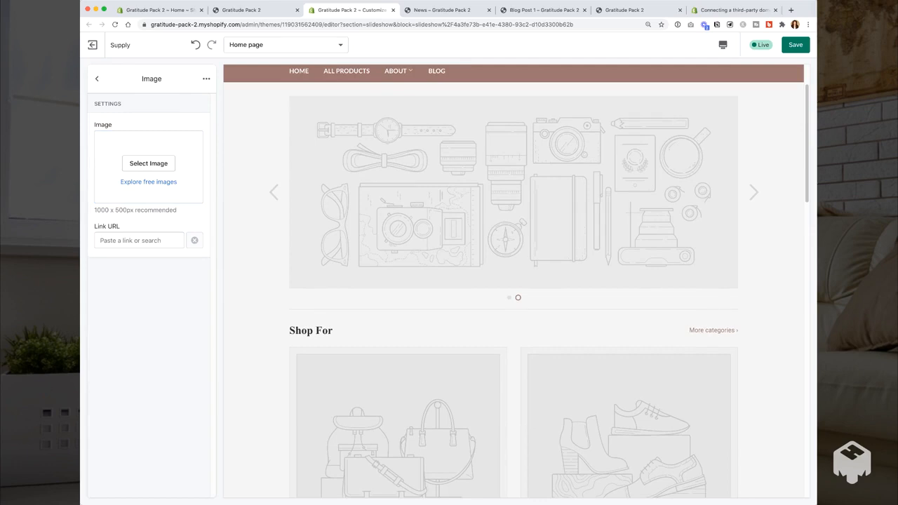
{"action": "scroll", "coordinate": [513, 281], "scroll_direction": "up", "scroll_amount": 1}
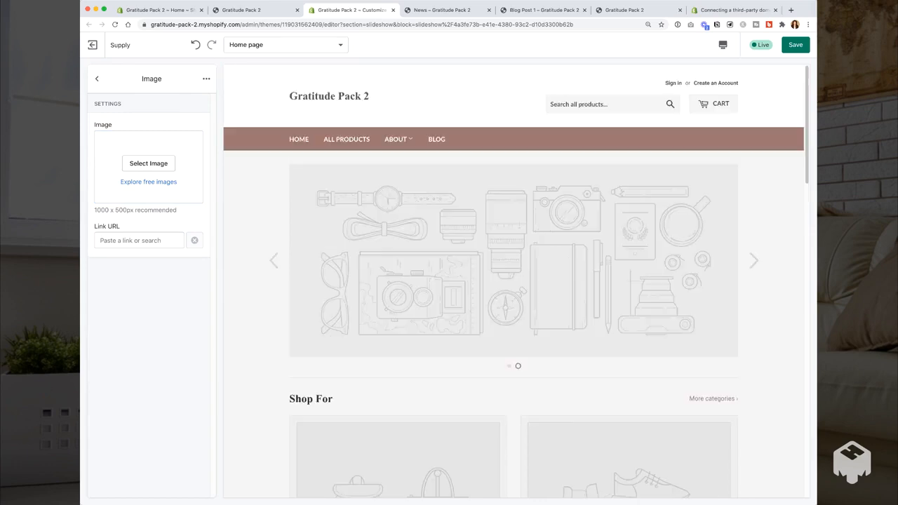
{"action": "scroll", "coordinate": [513, 281], "scroll_direction": "down", "scroll_amount": 1}
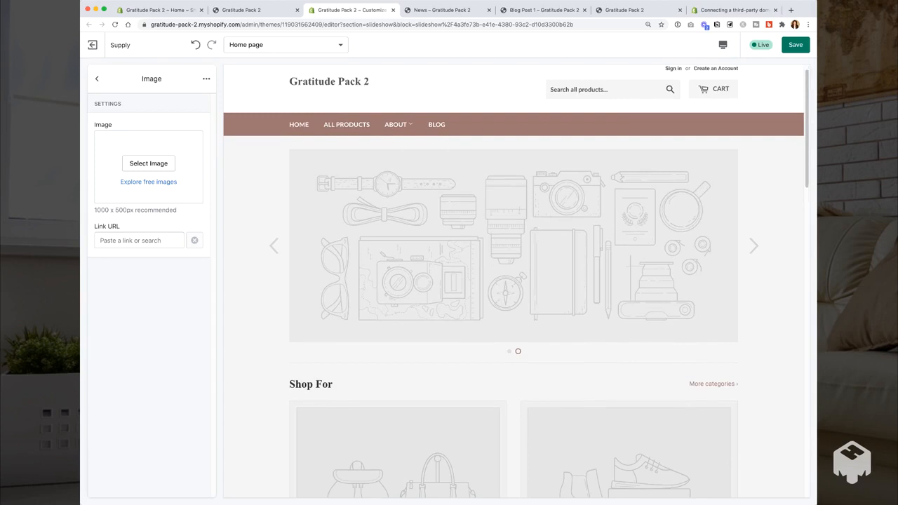
{"action": "scroll", "coordinate": [513, 282], "scroll_direction": "up", "scroll_amount": 1}
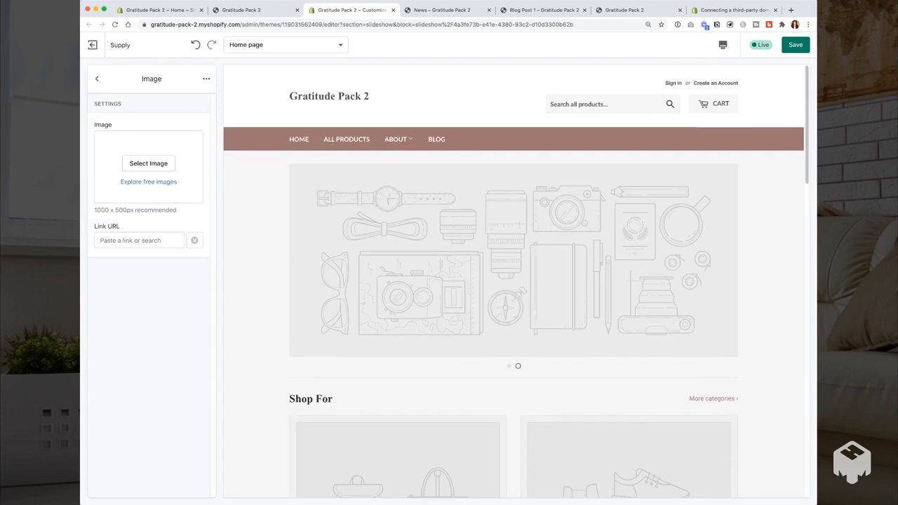
Remove the newly added image from the Slideshow section and return to the home page section list.
{"action": "left_click", "coordinate": [206, 79]}
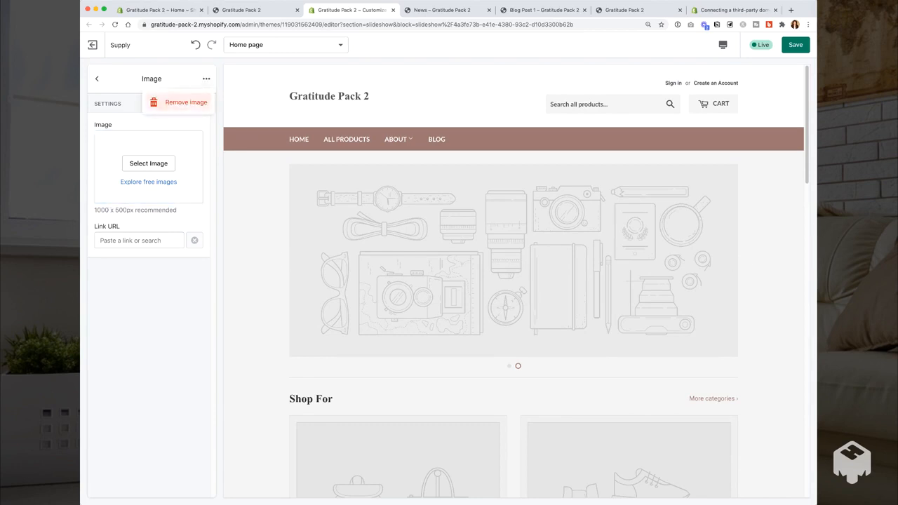
{"action": "left_click", "coordinate": [184, 102]}
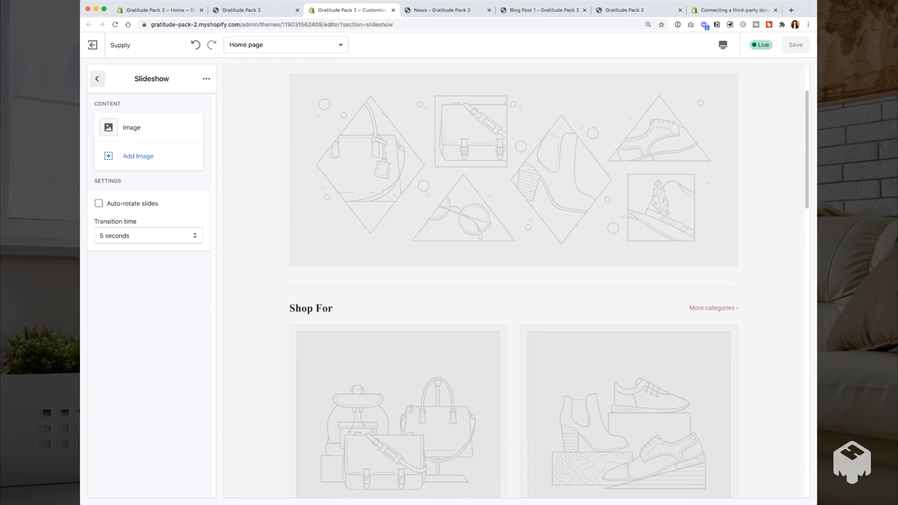
{"action": "left_click", "coordinate": [97, 78]}
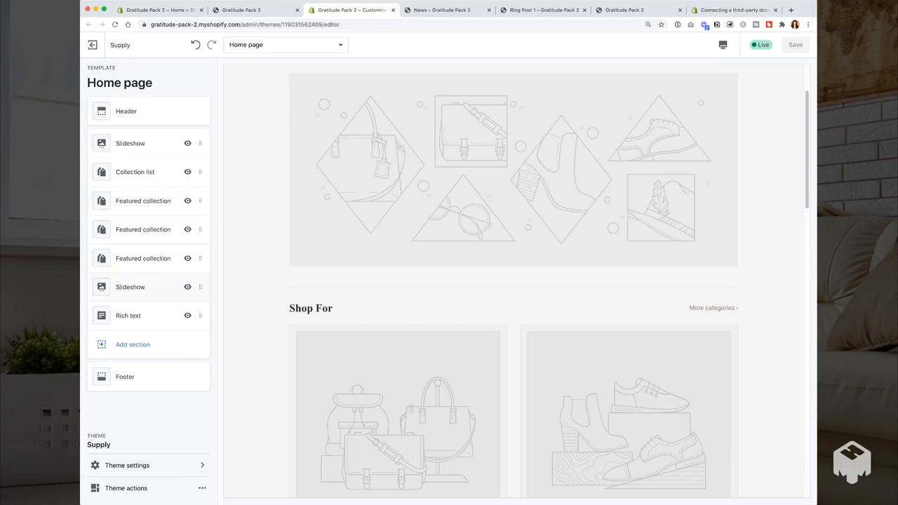
Move the upper Slideshow section below the Collection list section on the home page.
{"action": "scroll", "coordinate": [513, 281], "scroll_direction": "down", "scroll_amount": 10}
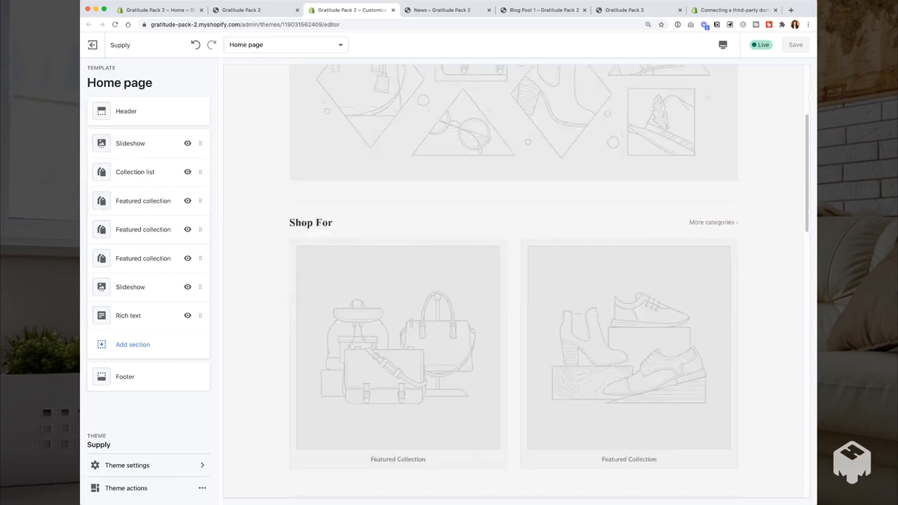
{"action": "scroll", "coordinate": [514, 281], "scroll_direction": "up", "scroll_amount": 11}
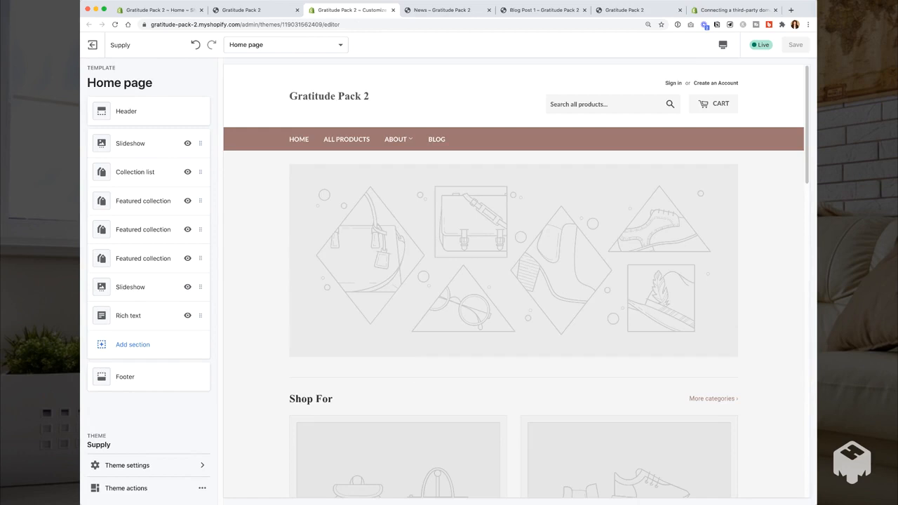
{"action": "scroll", "coordinate": [514, 280], "scroll_direction": "down", "scroll_amount": 3}
{"action": "scroll", "coordinate": [514, 280], "scroll_direction": "up", "scroll_amount": 1}
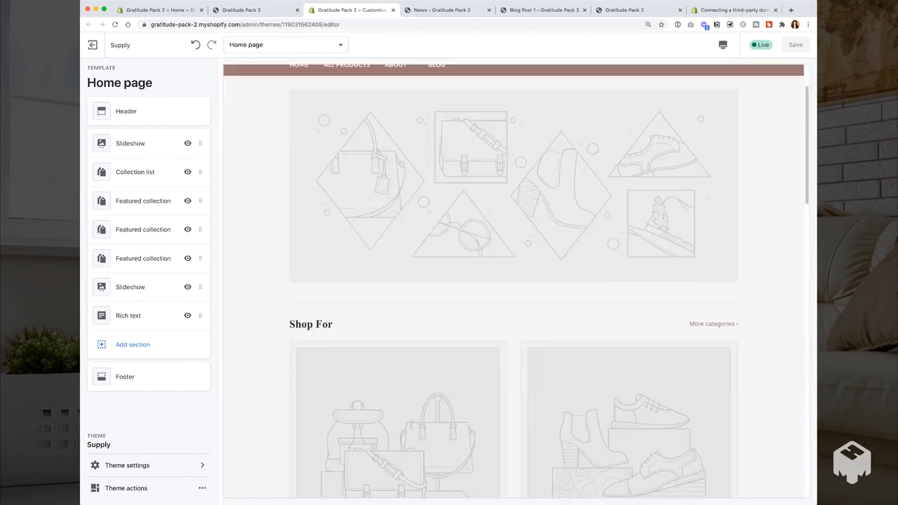
{"action": "scroll", "coordinate": [513, 281], "scroll_direction": "up", "scroll_amount": 3}
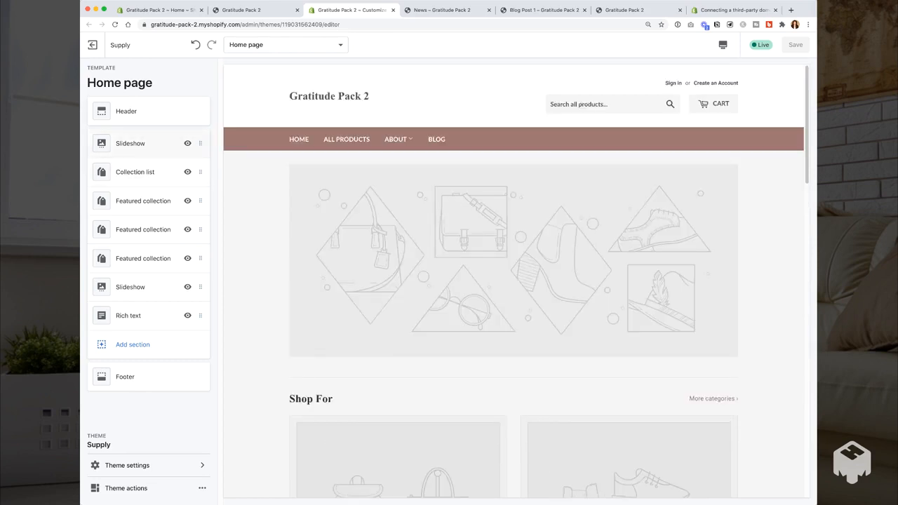
{"action": "left_click_drag", "start_coordinate": [200, 143], "coordinate": [199, 171]}
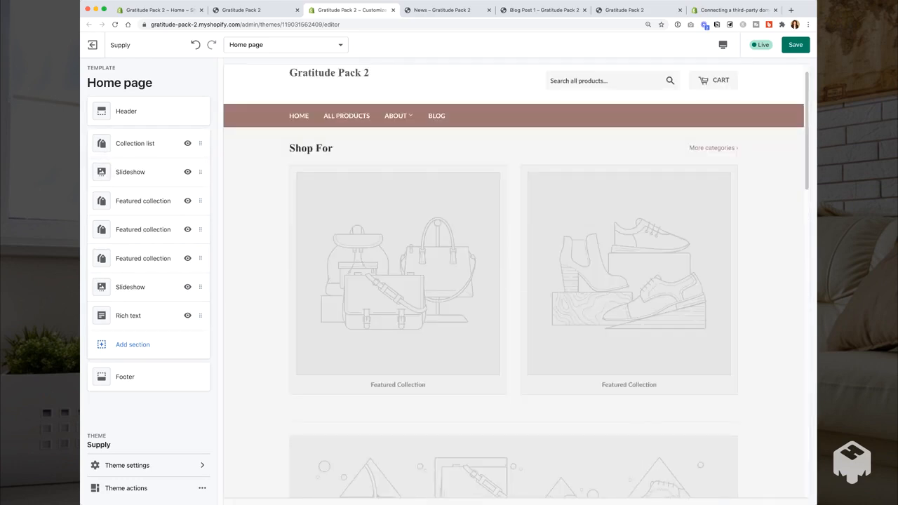
Check the reordered home page in the preview and open the settings of the first Featured collection section.
{"action": "scroll", "coordinate": [513, 282], "scroll_direction": "down", "scroll_amount": 6}
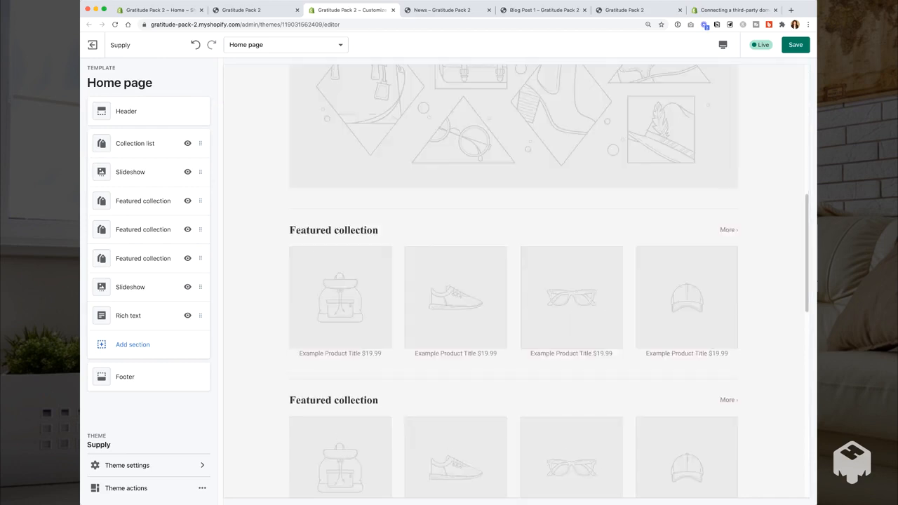
{"action": "scroll", "coordinate": [513, 282], "scroll_direction": "down", "scroll_amount": 5}
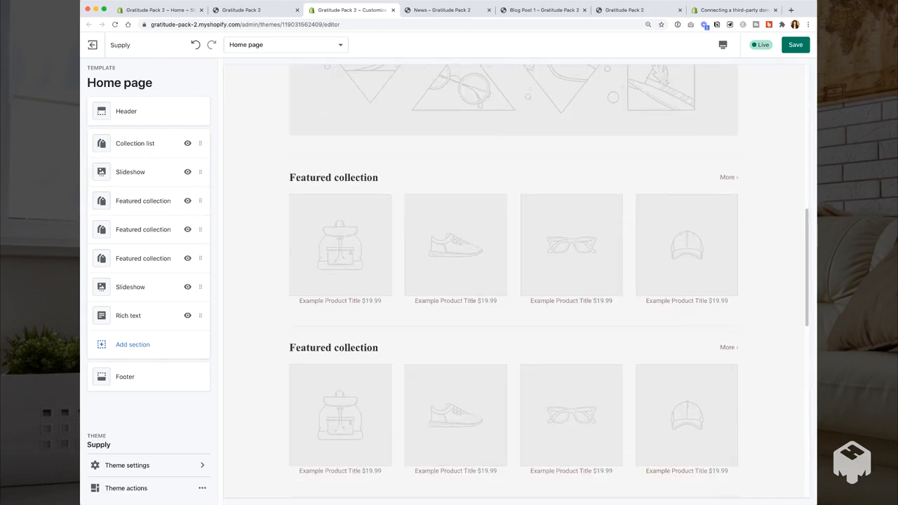
{"action": "scroll", "coordinate": [513, 286], "scroll_direction": "up", "scroll_amount": 1}
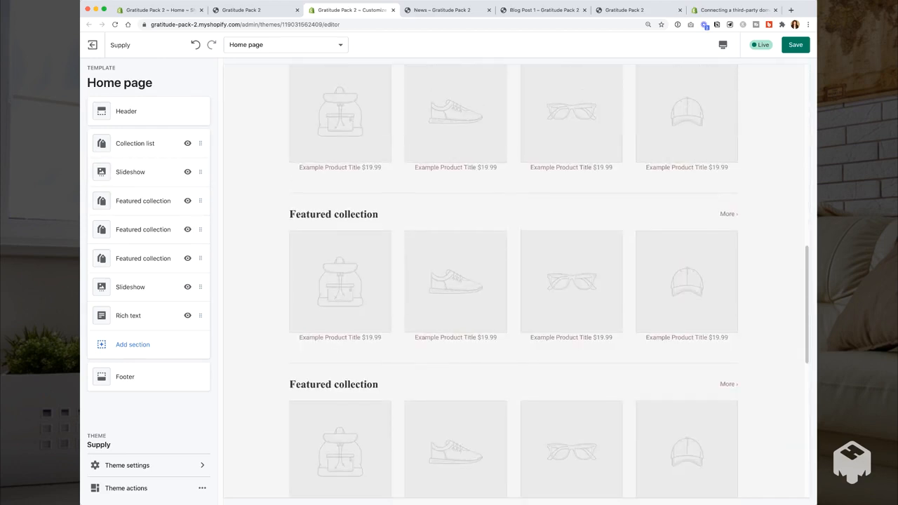
{"action": "left_click", "coordinate": [143, 200]}
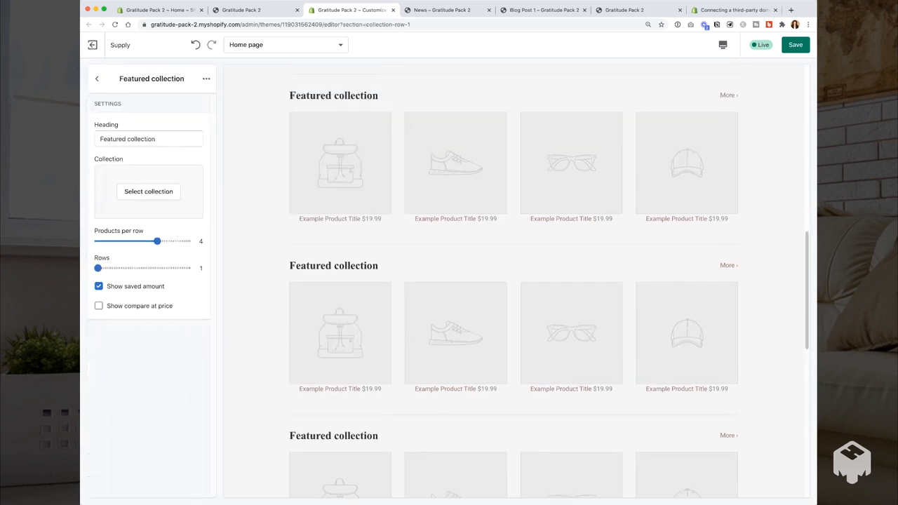
Hide the second Featured collection section on the home page and show it again.
{"action": "left_click", "coordinate": [206, 78]}
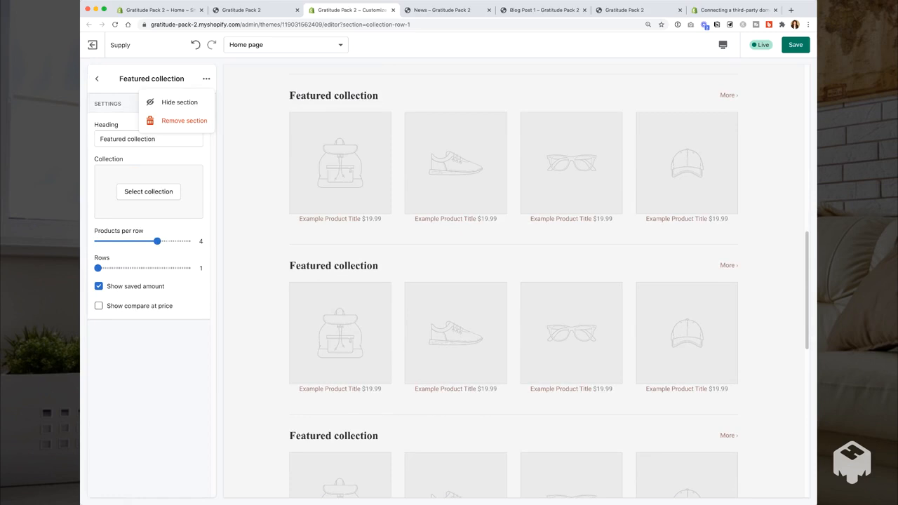
{"action": "left_click", "coordinate": [97, 78]}
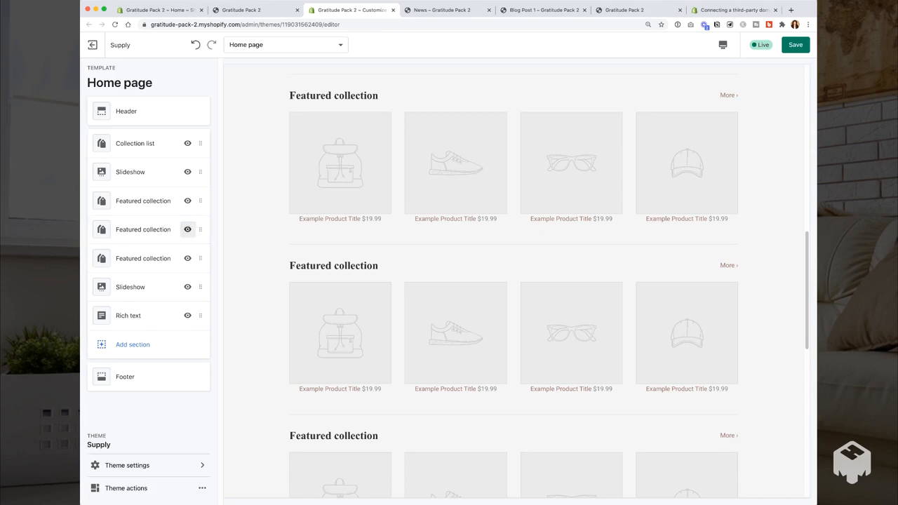
{"action": "left_click", "coordinate": [188, 230]}
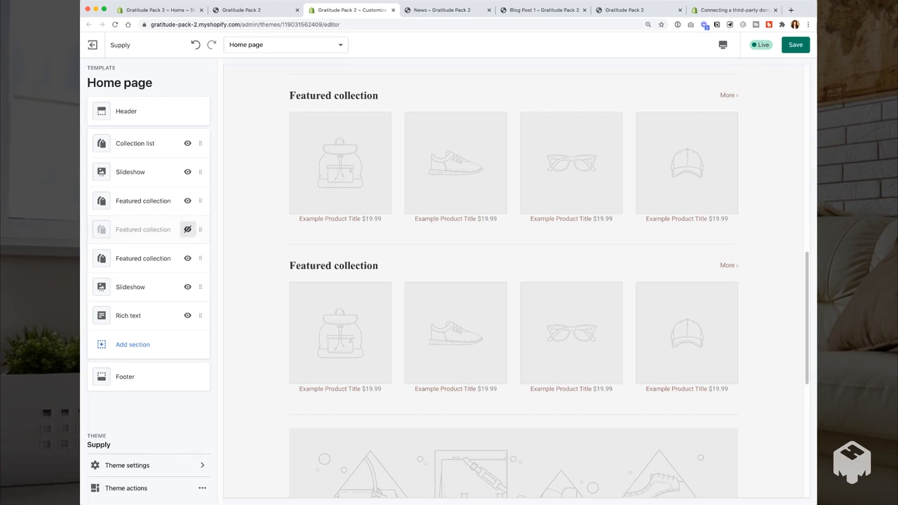
{"action": "left_click", "coordinate": [187, 230]}
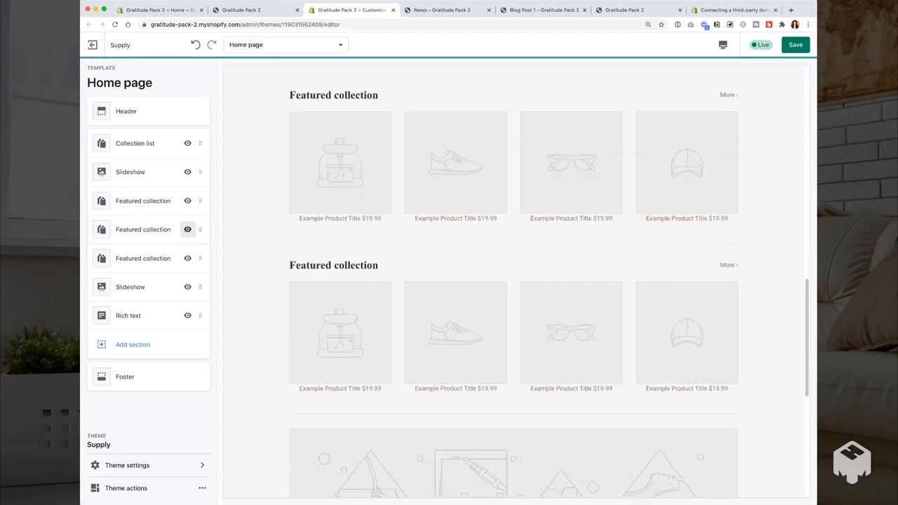
Look through the home page preview and add a Blog posts section to the page.
{"action": "scroll", "coordinate": [514, 280], "scroll_direction": "up", "scroll_amount": 11}
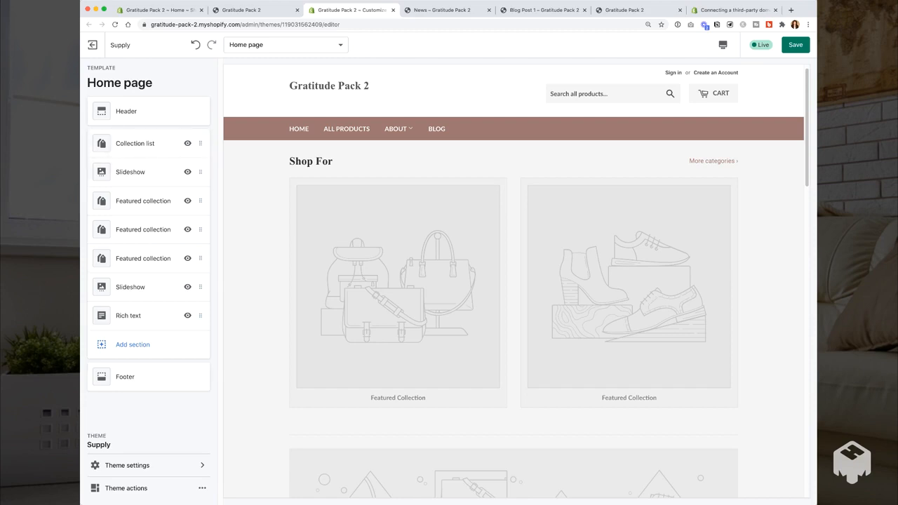
{"action": "scroll", "coordinate": [514, 280], "scroll_direction": "down", "scroll_amount": 10}
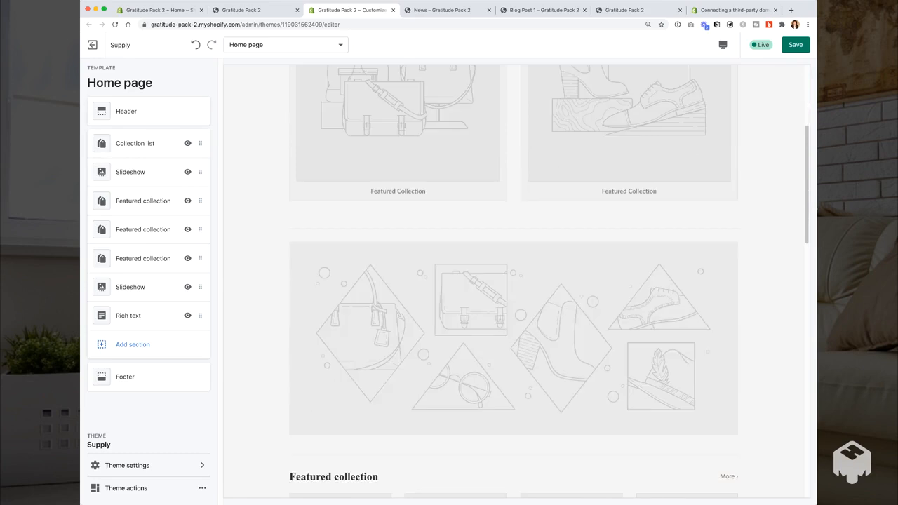
{"action": "scroll", "coordinate": [513, 280], "scroll_direction": "down", "scroll_amount": 6}
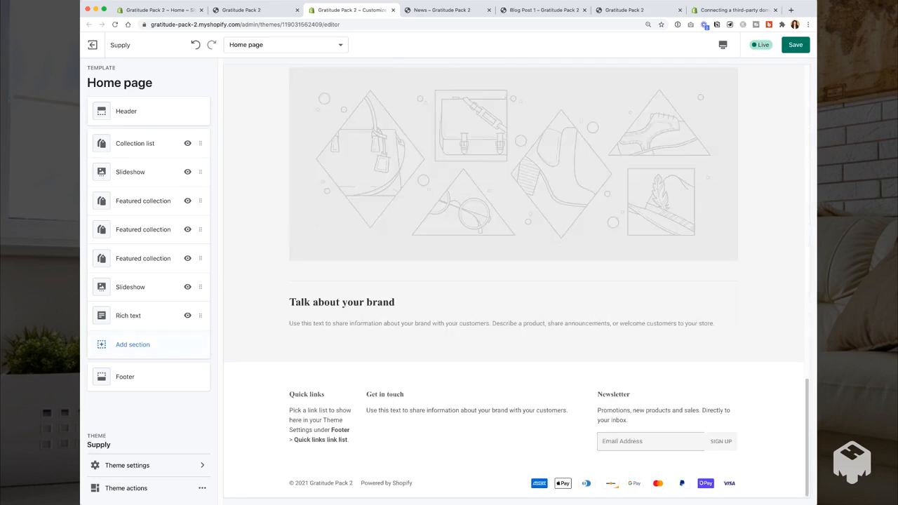
{"action": "left_click", "coordinate": [133, 344]}
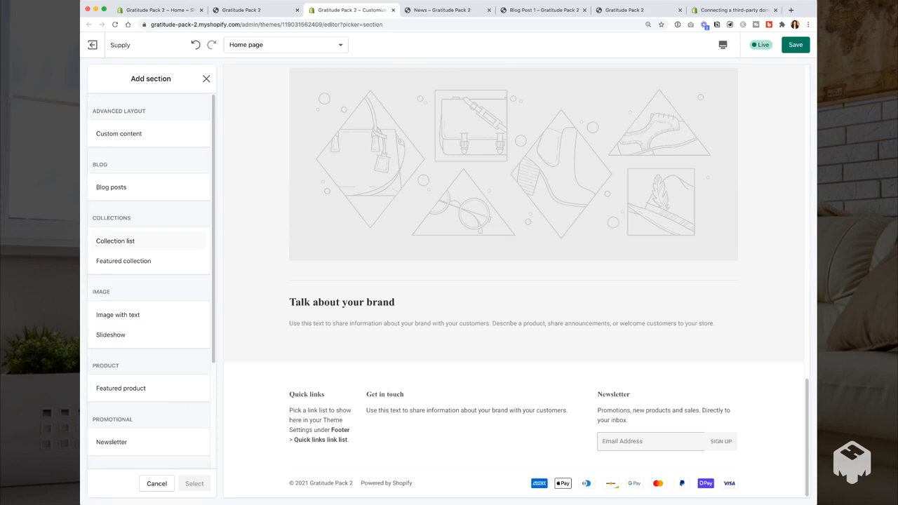
{"action": "scroll", "coordinate": [151, 281], "scroll_direction": "down", "scroll_amount": 3}
{"action": "scroll", "coordinate": [151, 280], "scroll_direction": "up", "scroll_amount": 3}
{"action": "left_click", "coordinate": [149, 187]}
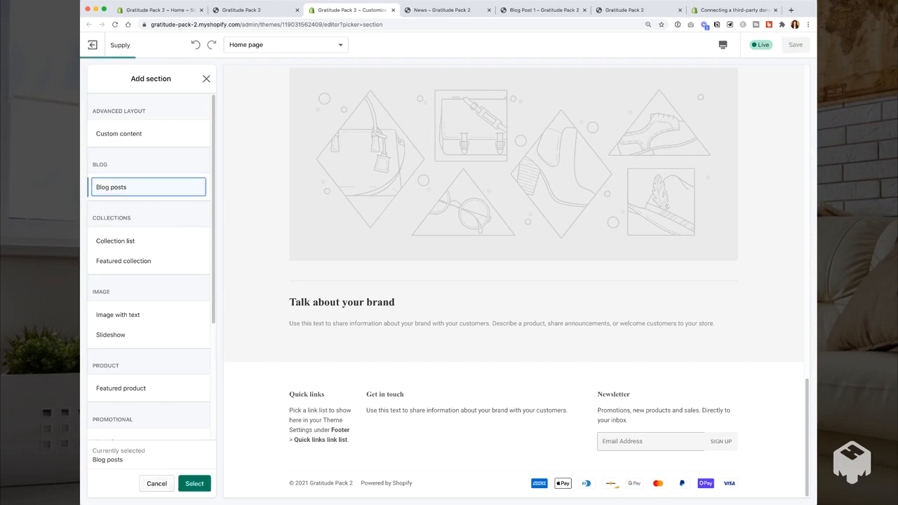
{"action": "left_click", "coordinate": [194, 483]}
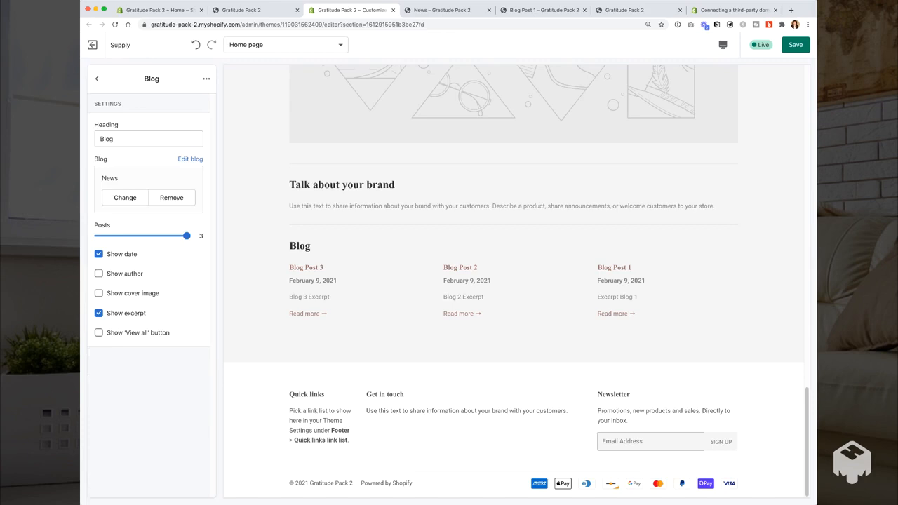
Show cover images in the Blog section and move the section directly below the first Featured collection.
{"action": "left_click", "coordinate": [98, 293]}
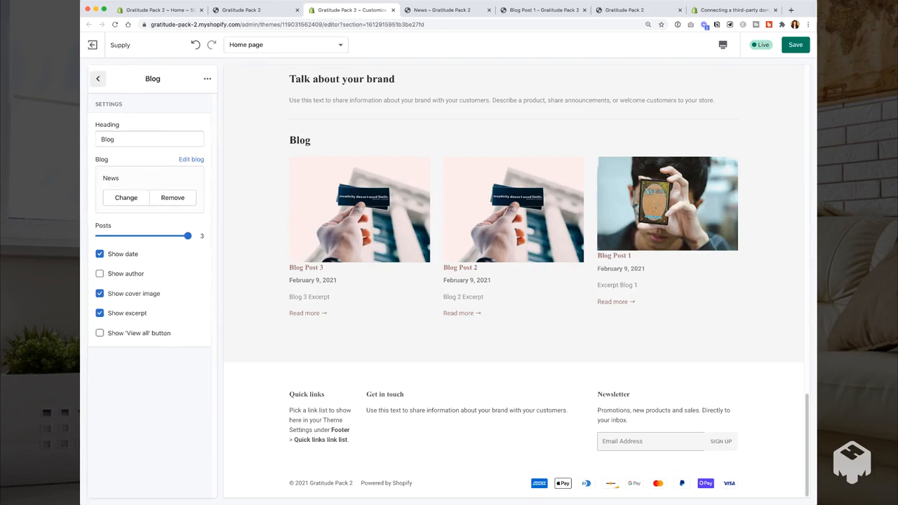
{"action": "left_click", "coordinate": [97, 79]}
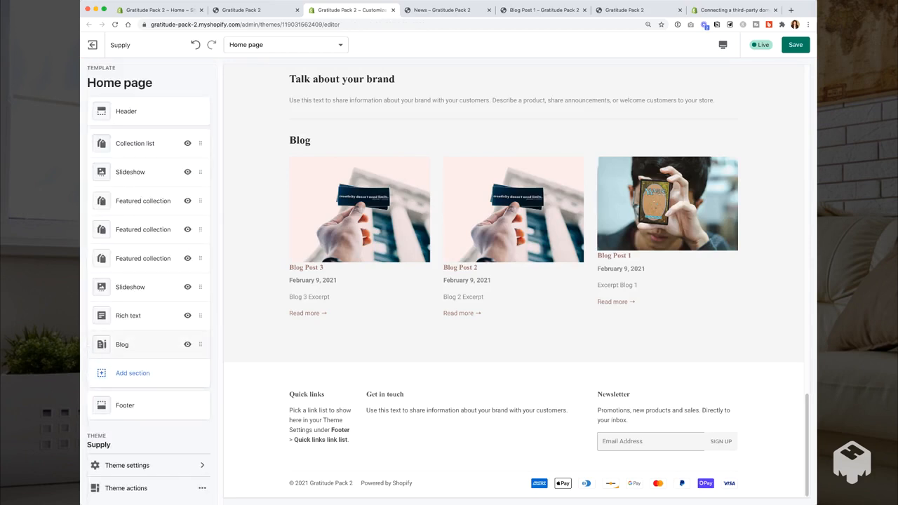
{"action": "left_click_drag", "start_coordinate": [200, 345], "coordinate": [200, 231]}
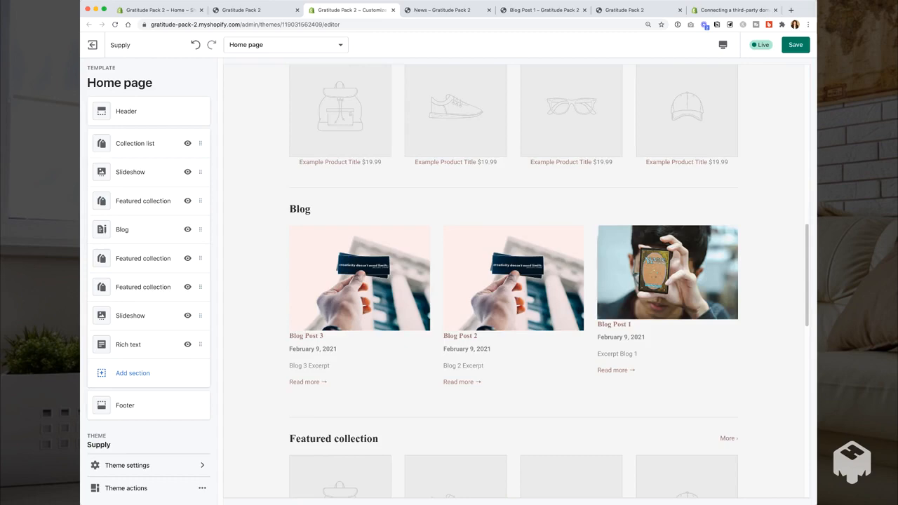
{"action": "scroll", "coordinate": [513, 280], "scroll_direction": "down", "scroll_amount": 15}
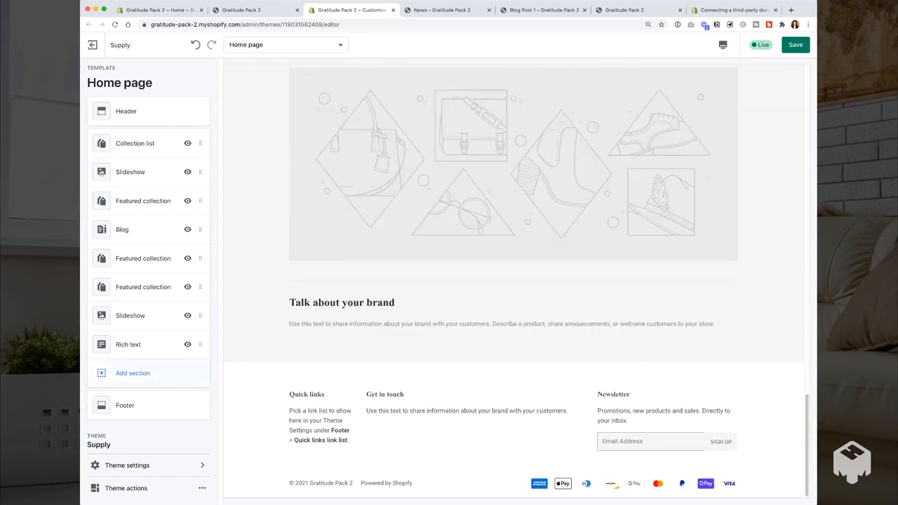
Browse the other section types that can be added to the home page without adding one.
{"action": "left_click", "coordinate": [132, 372]}
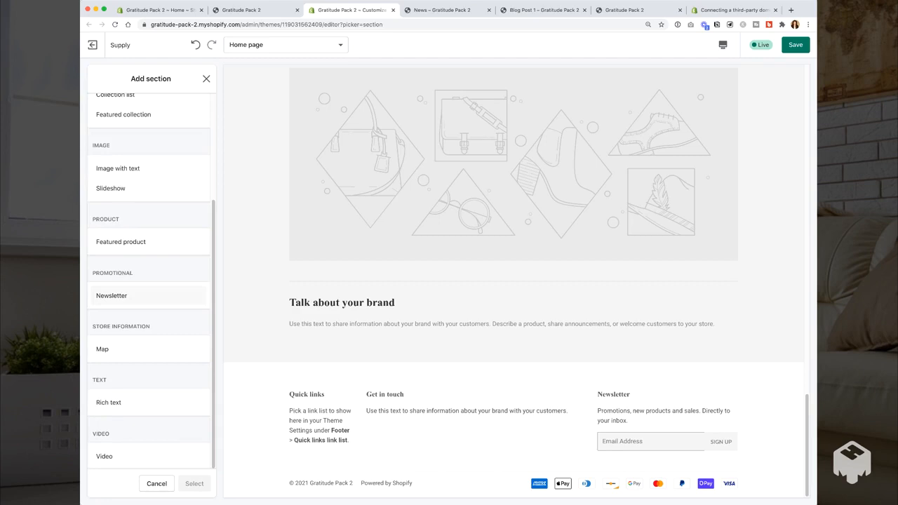
{"action": "scroll", "coordinate": [148, 281], "scroll_direction": "up", "scroll_amount": 4}
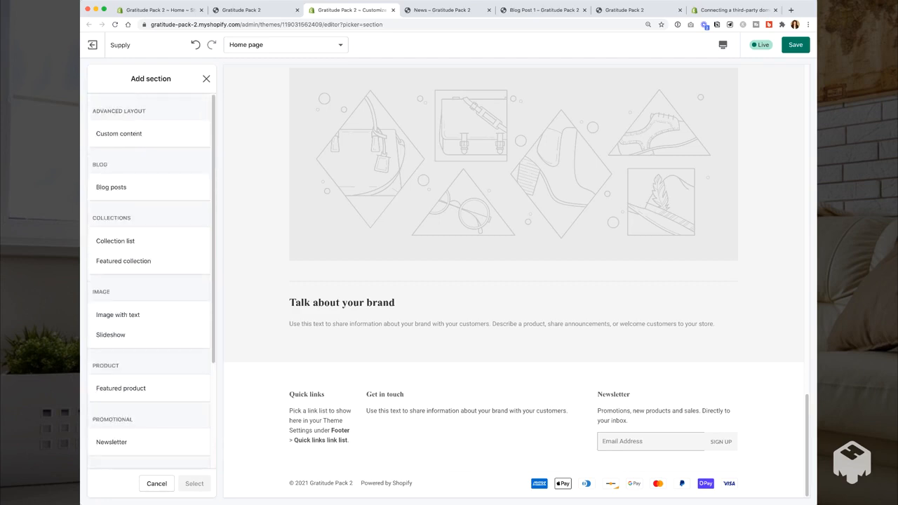
{"action": "left_click", "coordinate": [206, 79]}
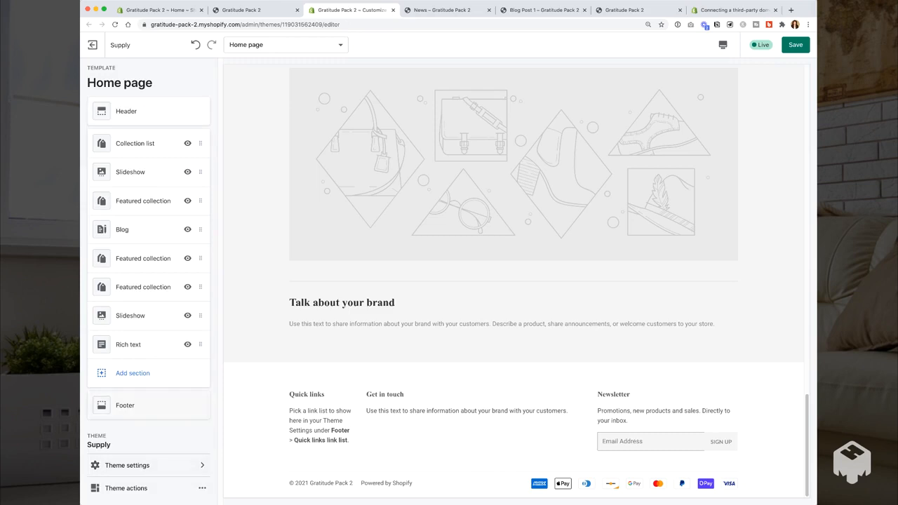
Turn on social media icons in the footer and move its Newsletter content above Quick links, saving the changes.
{"action": "left_click", "coordinate": [124, 405]}
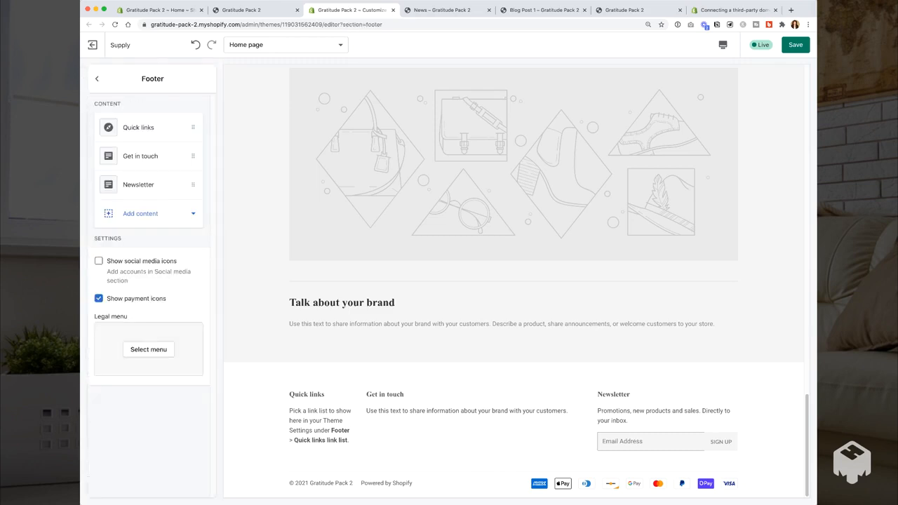
{"action": "left_click", "coordinate": [99, 261]}
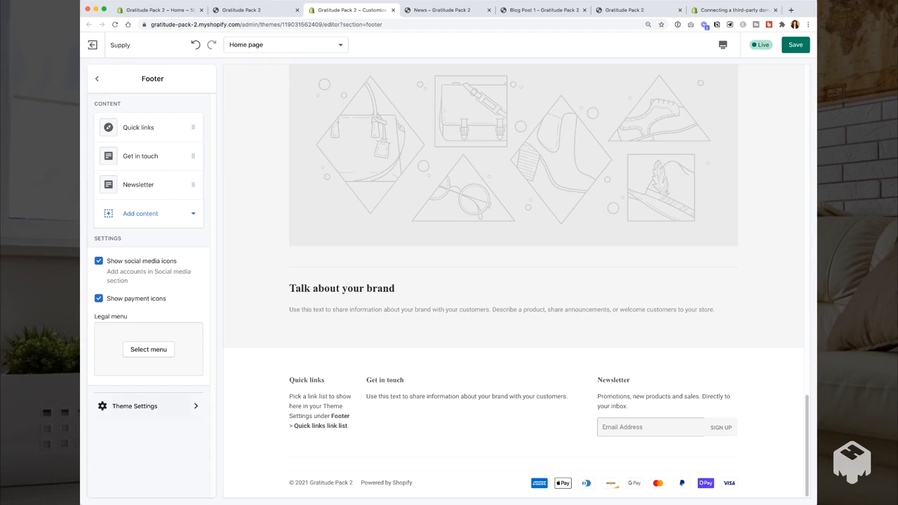
{"action": "left_click_drag", "start_coordinate": [193, 184], "coordinate": [193, 128]}
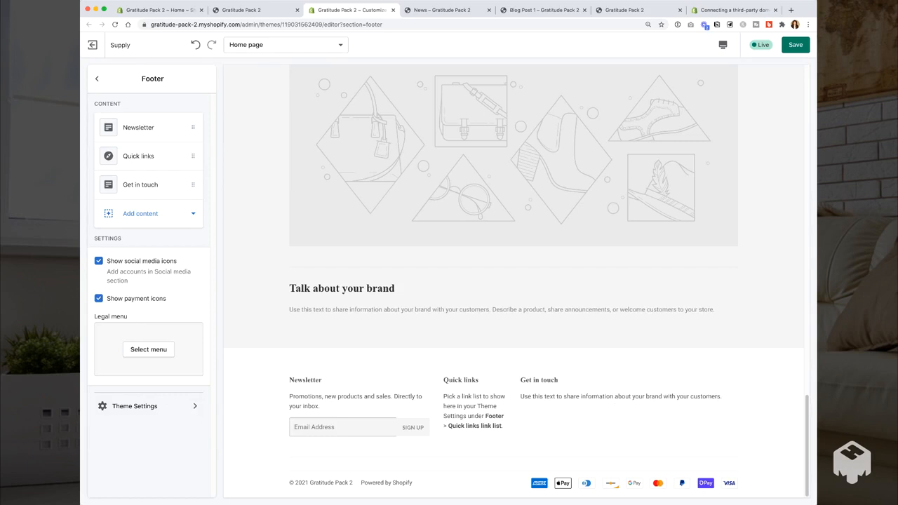
{"action": "left_click", "coordinate": [97, 78]}
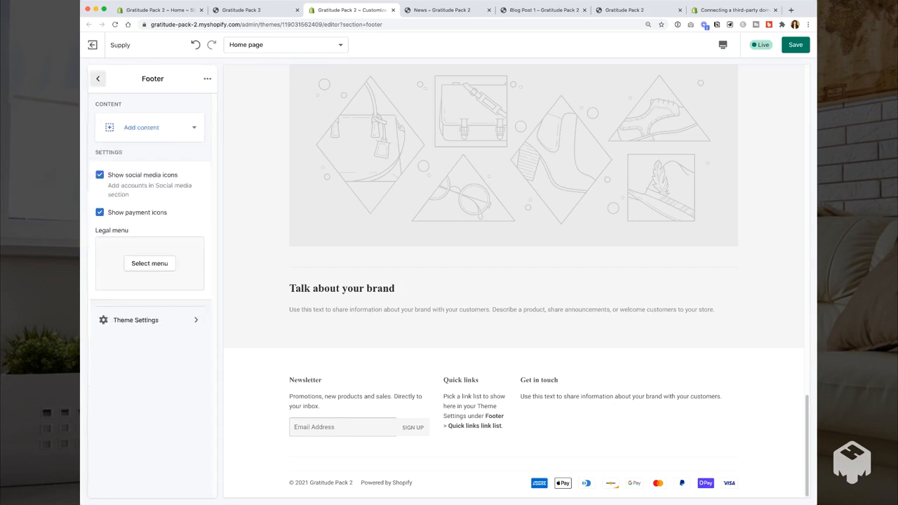
{"action": "key", "text": "super+s"}
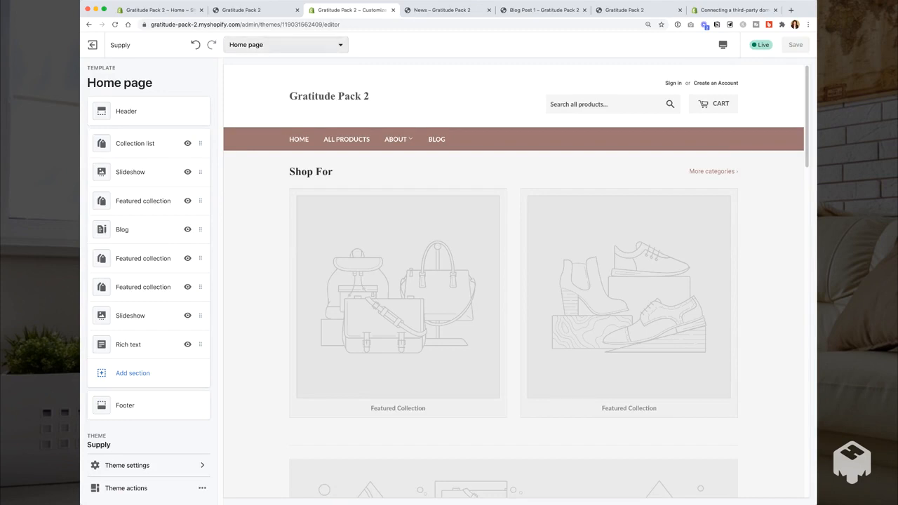
Switch to the Product pages template and examine its preview and the Product section's settings.
{"action": "left_click", "coordinate": [284, 44]}
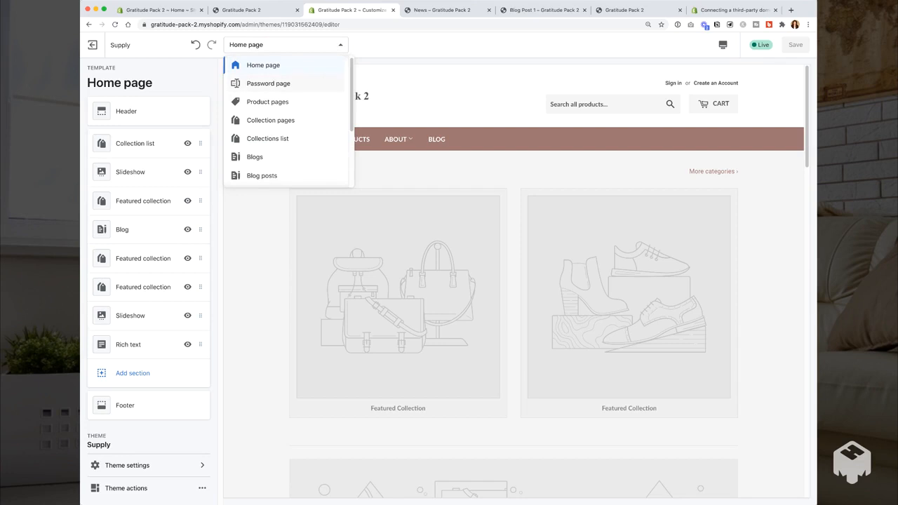
{"action": "left_click", "coordinate": [267, 102]}
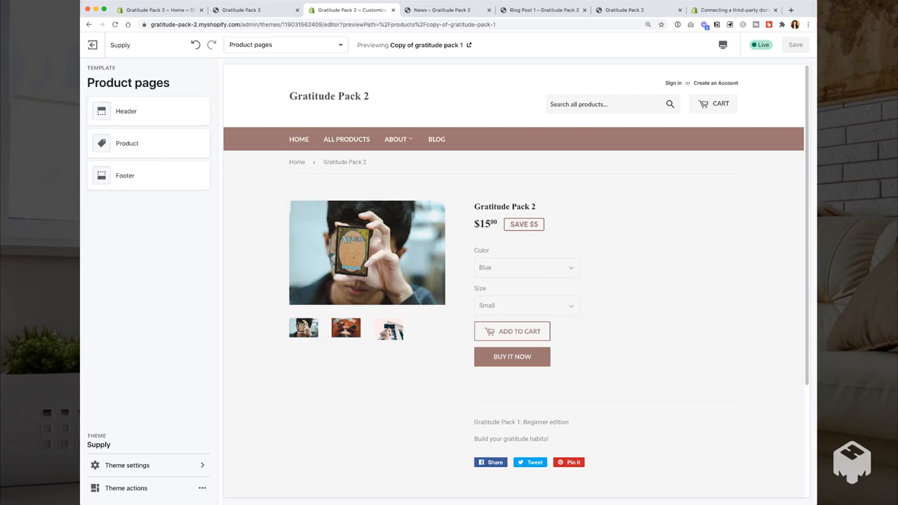
{"action": "scroll", "coordinate": [514, 281], "scroll_direction": "down", "scroll_amount": 3}
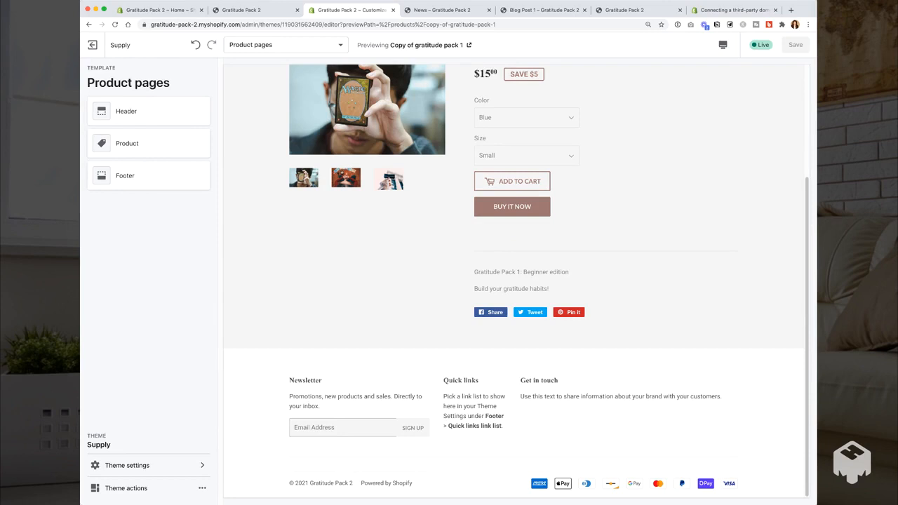
{"action": "scroll", "coordinate": [513, 280], "scroll_direction": "up", "scroll_amount": 3}
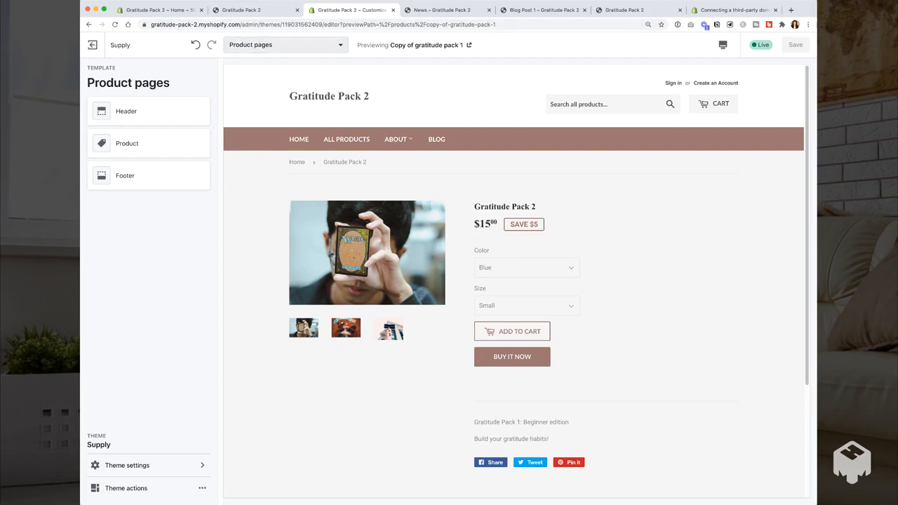
{"action": "left_click", "coordinate": [127, 143]}
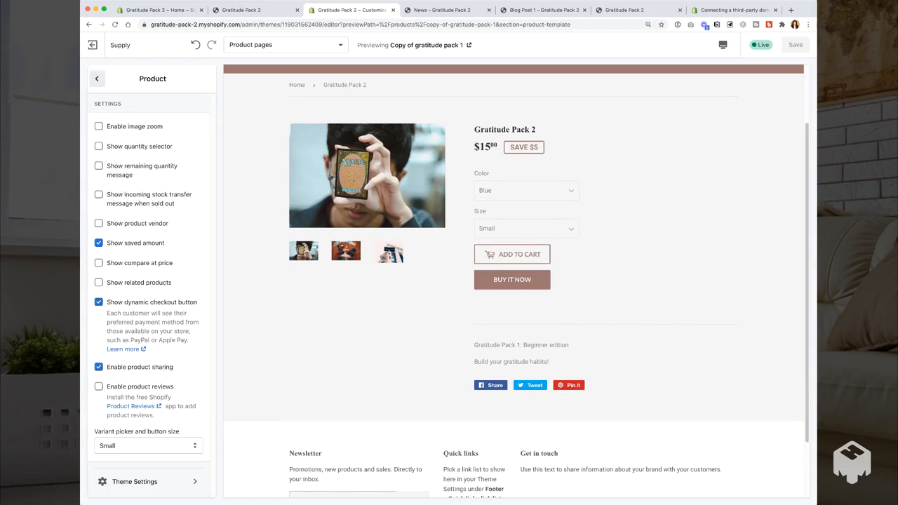
{"action": "left_click", "coordinate": [97, 78]}
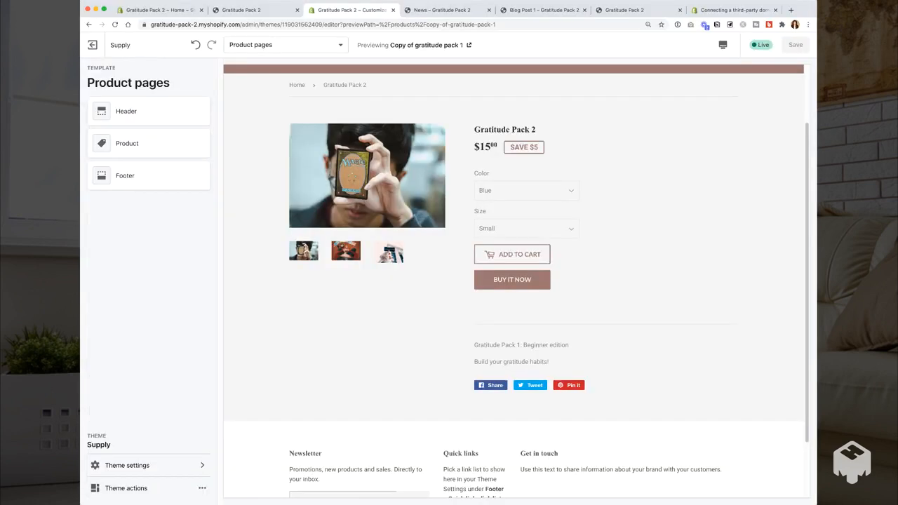
Return to the Home page template and view the categories of theme settings.
{"action": "left_click", "coordinate": [284, 44]}
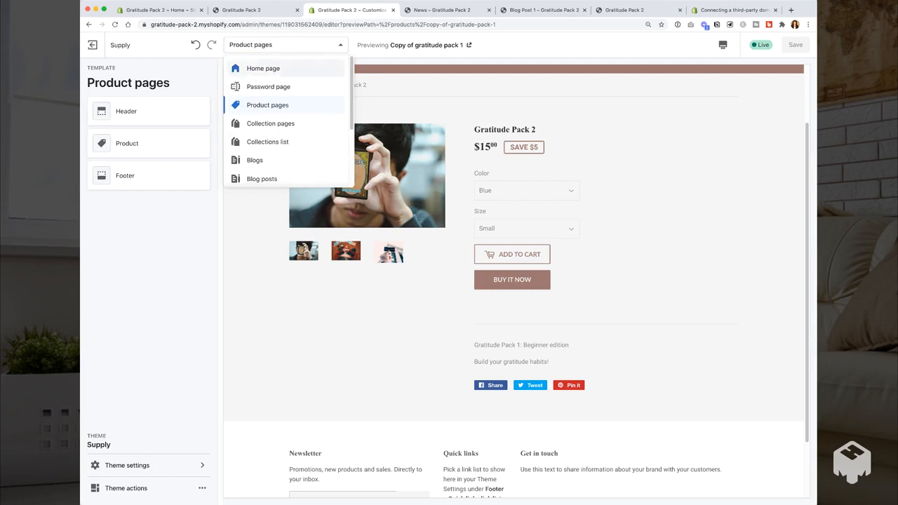
{"action": "left_click", "coordinate": [263, 68]}
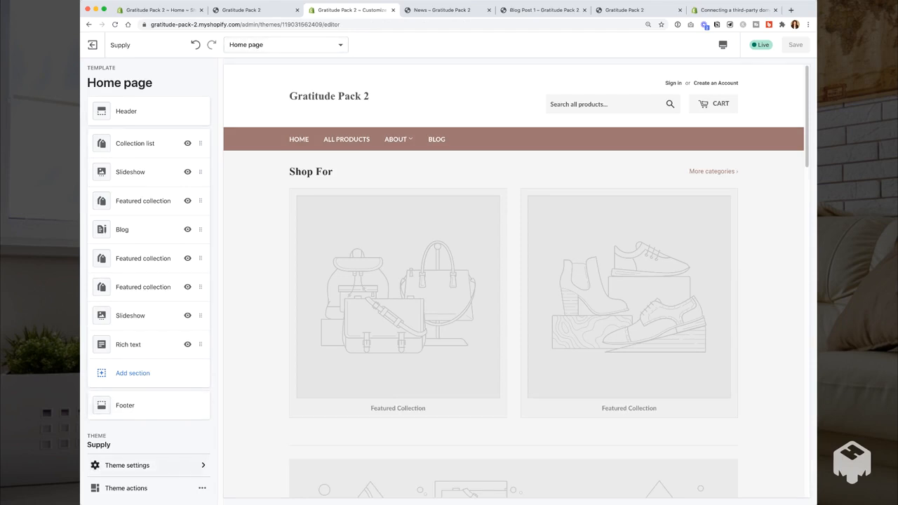
{"action": "left_click", "coordinate": [127, 465]}
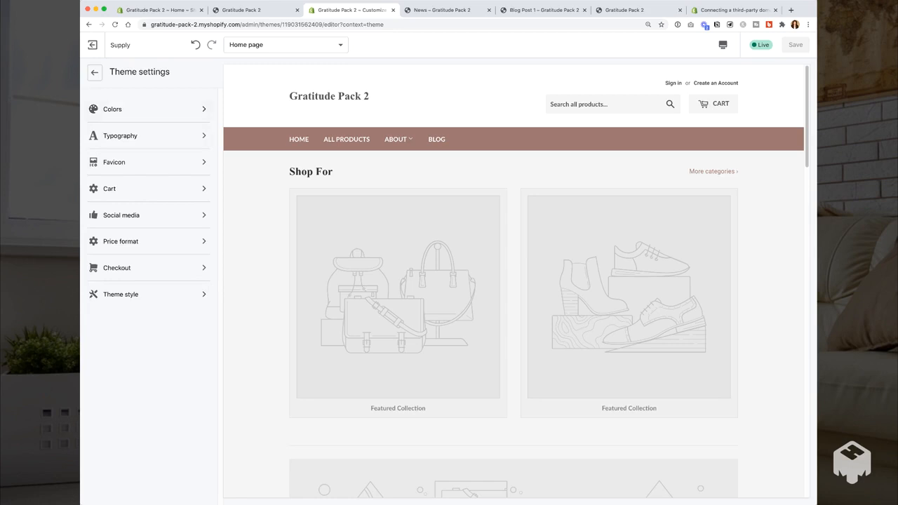
Open the current Supply theme for customization from the store admin's Themes page, view its theme settings and return to the section list.
{"action": "key", "text": "super+1"}
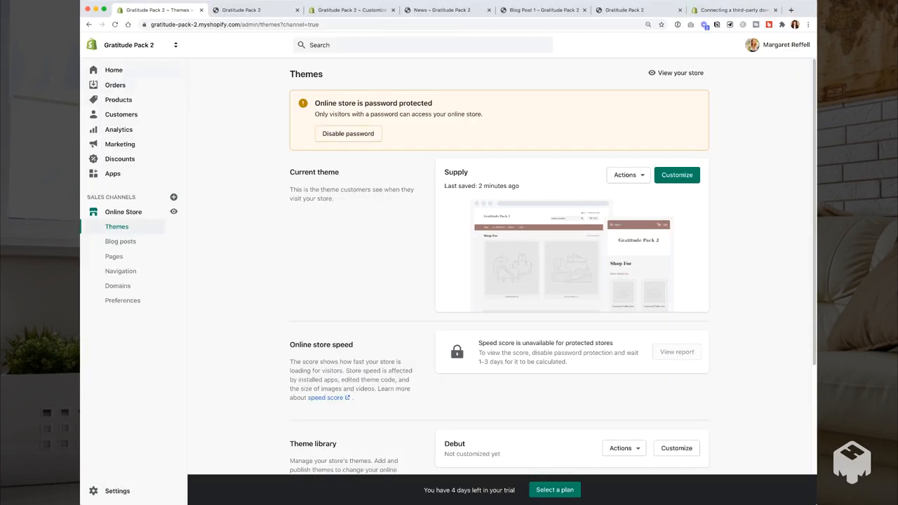
{"action": "left_click", "coordinate": [677, 174]}
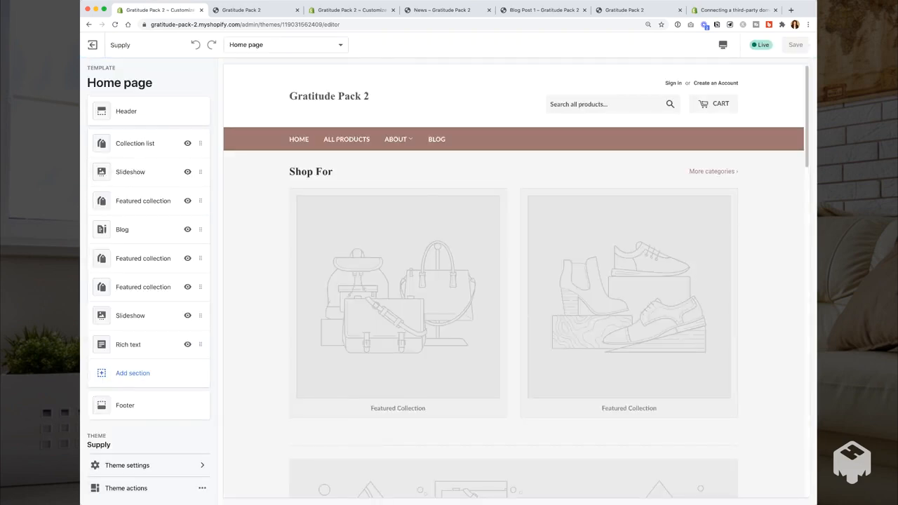
{"action": "left_click", "coordinate": [127, 465]}
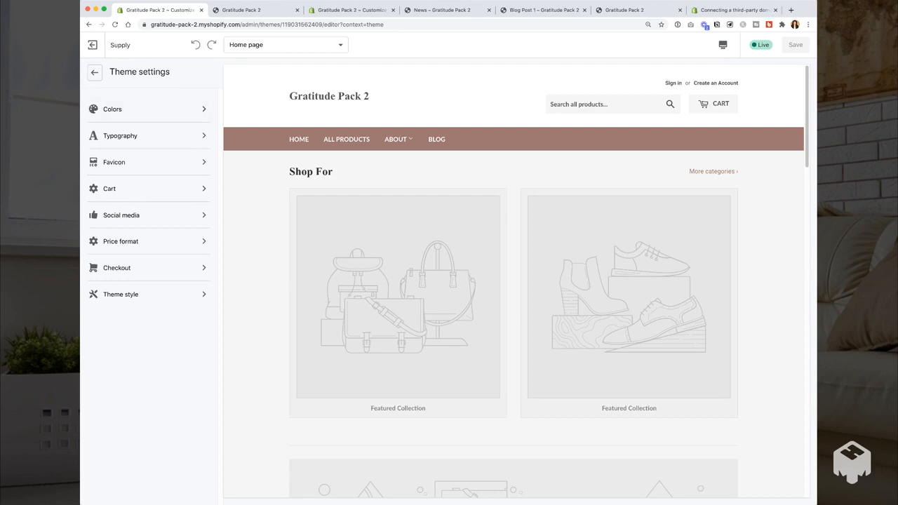
{"action": "left_click", "coordinate": [95, 72]}
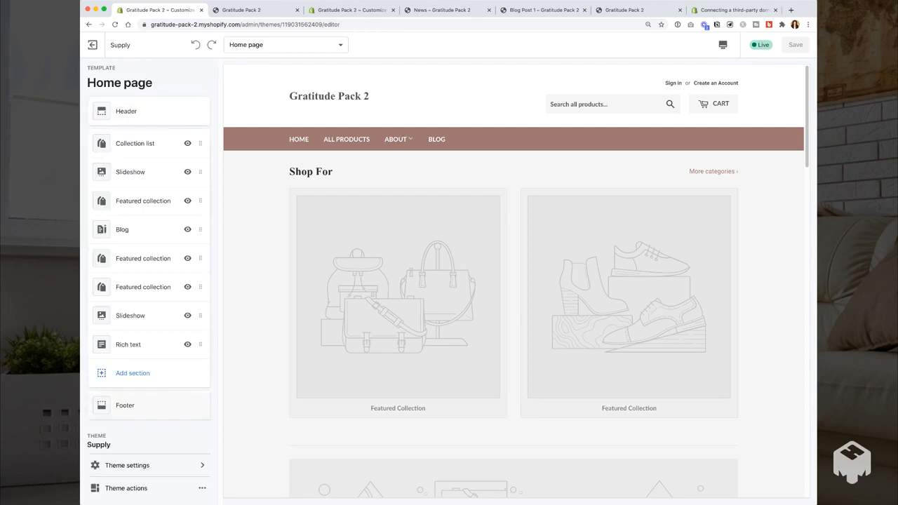